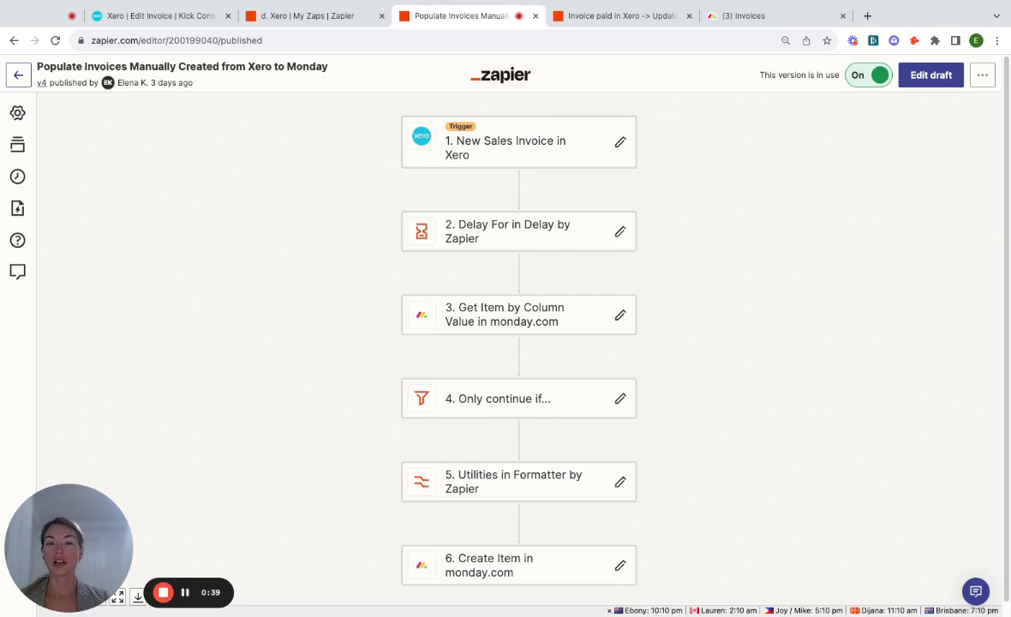
Bring up the four-step 'Invoice paid in Xero → Update invoice to paid in monday' zap
left_click(615, 15)
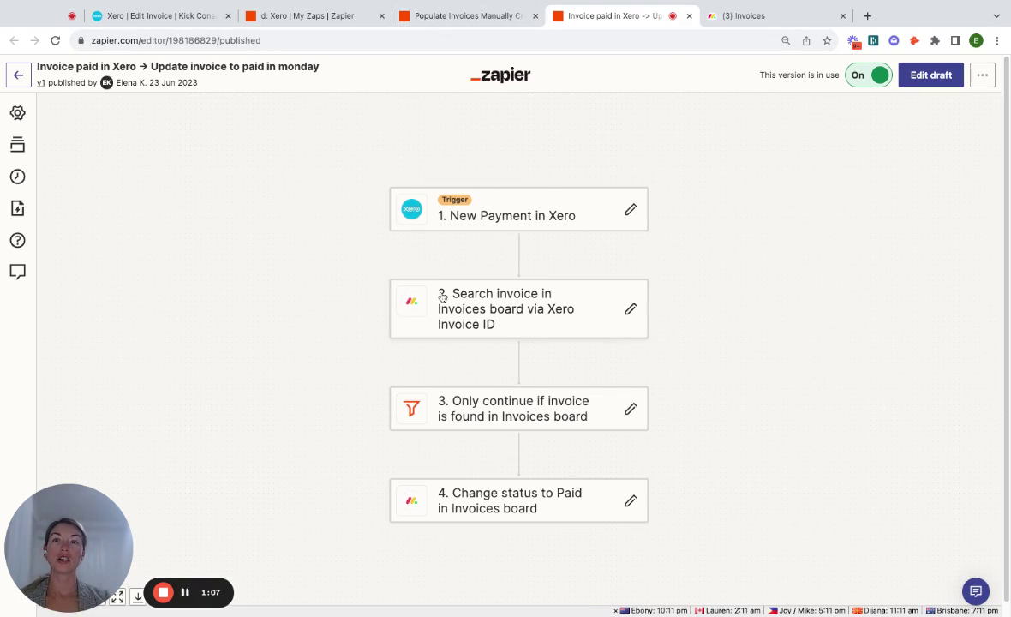
Return to the six-step 'Populate Invoices Manually Created from Xero to Monday' zap editor
left_click(436, 17)
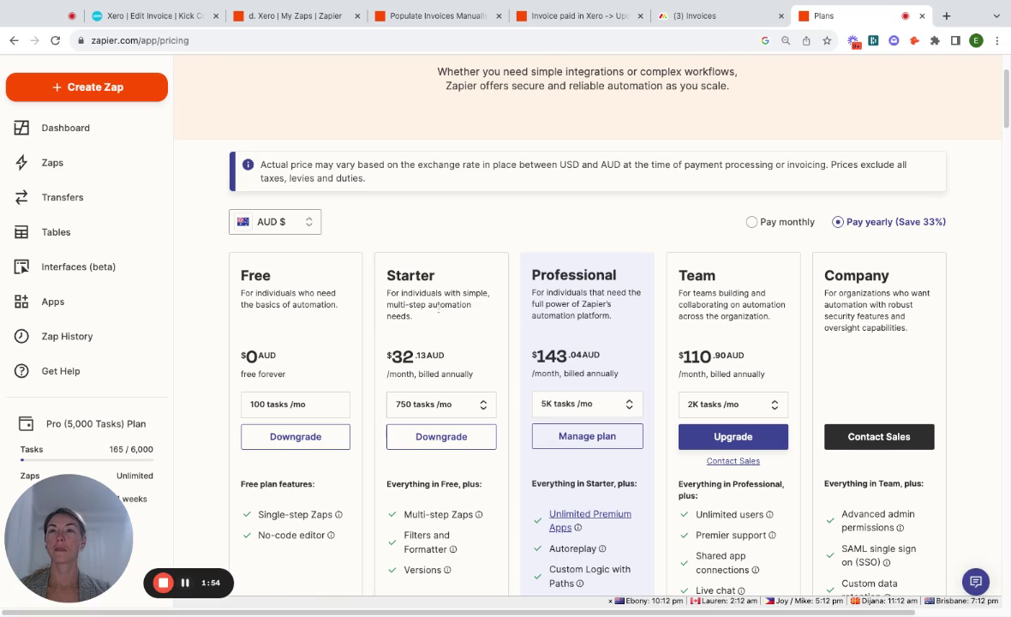
scroll(419, 300, "down", 2)
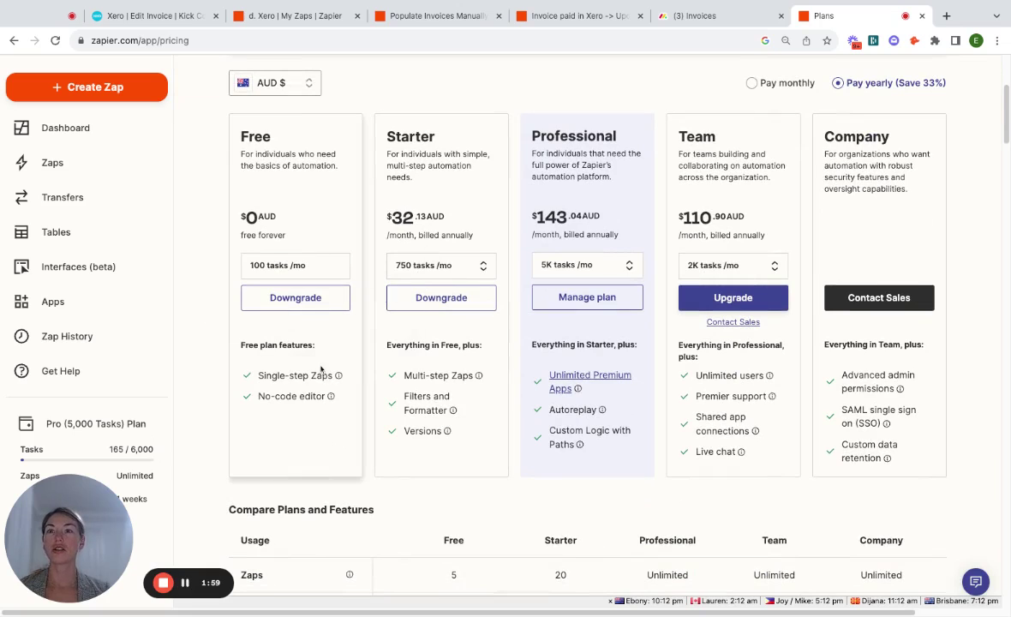
mouse_move(422, 384)
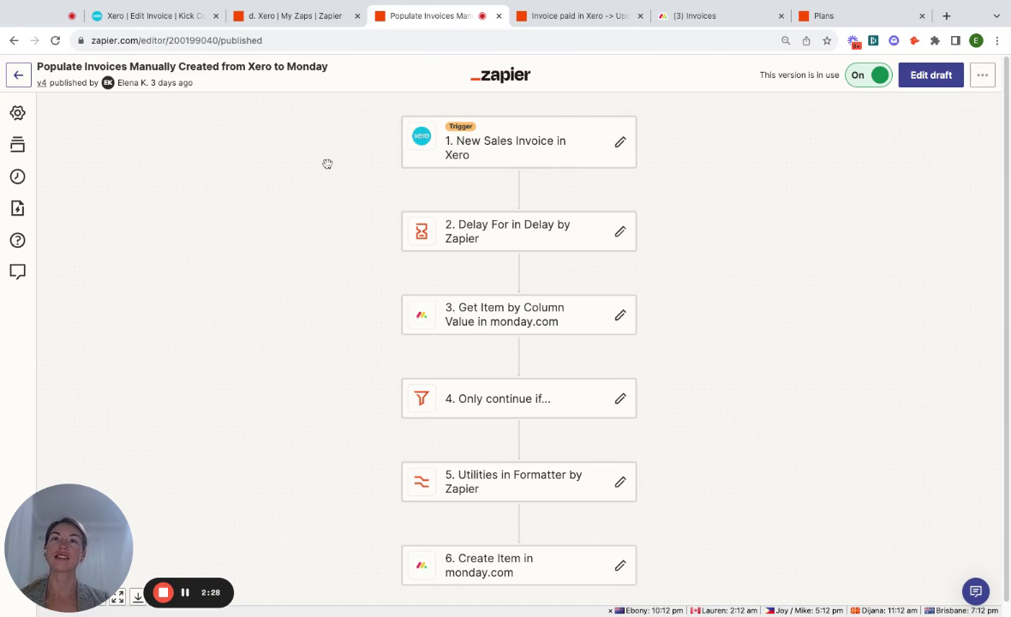
Inspect the trigger, delay, search and filter steps, ending on the Xero Invoice ID search
scroll(327, 163, "down", 2)
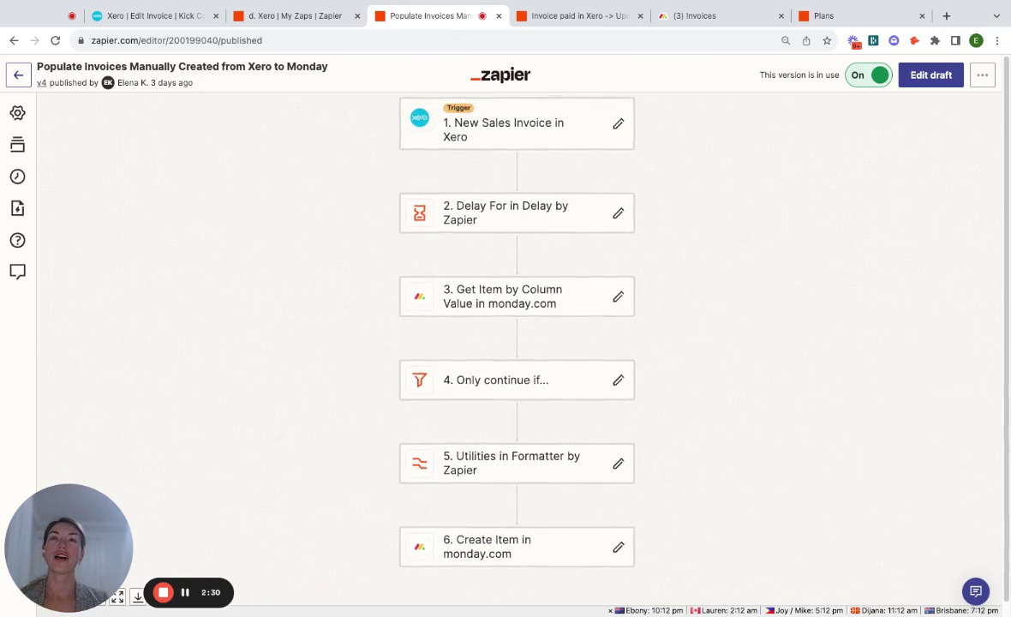
left_click(528, 133)
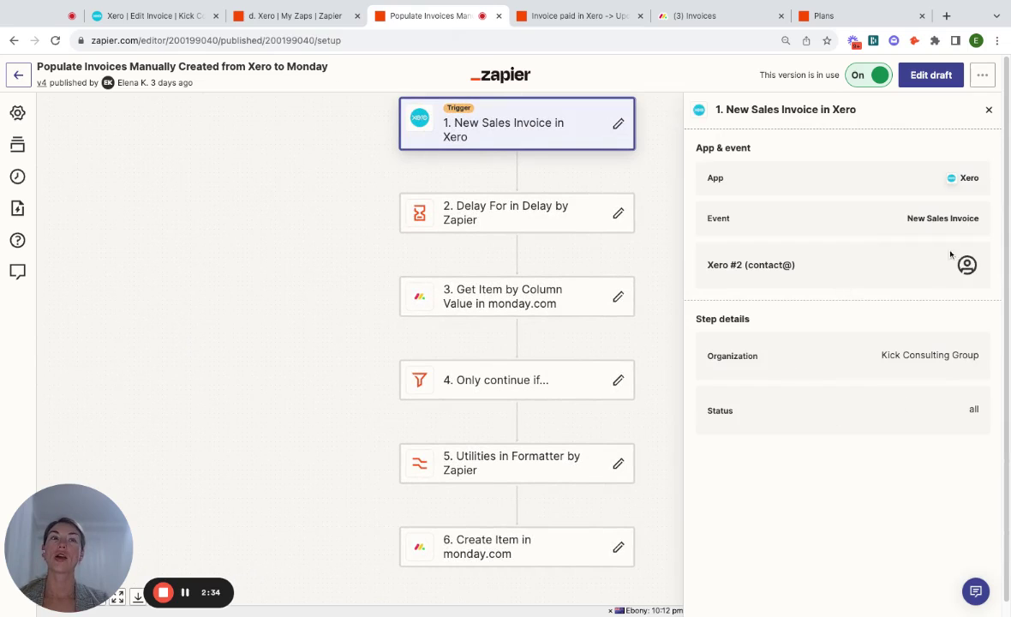
left_click(489, 212)
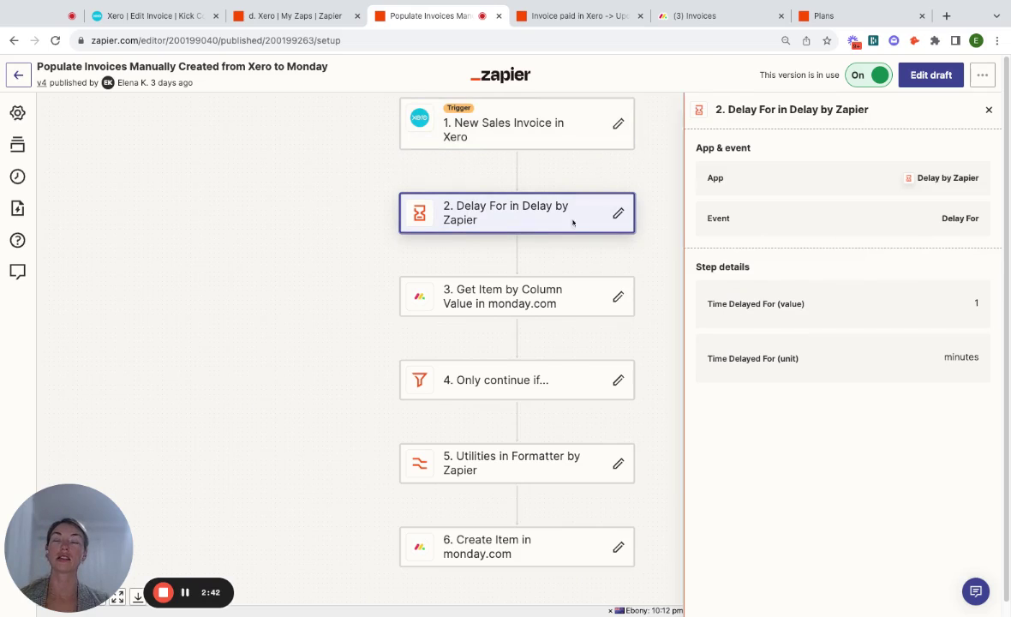
left_click(494, 296)
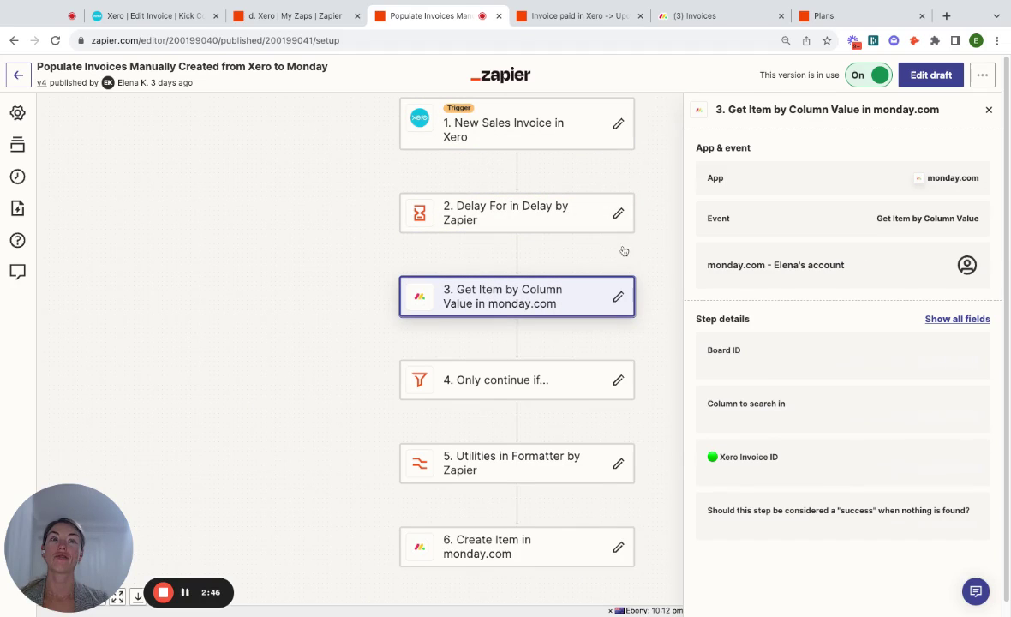
scroll(623, 260, "down", 2)
scroll(624, 255, "down", 2)
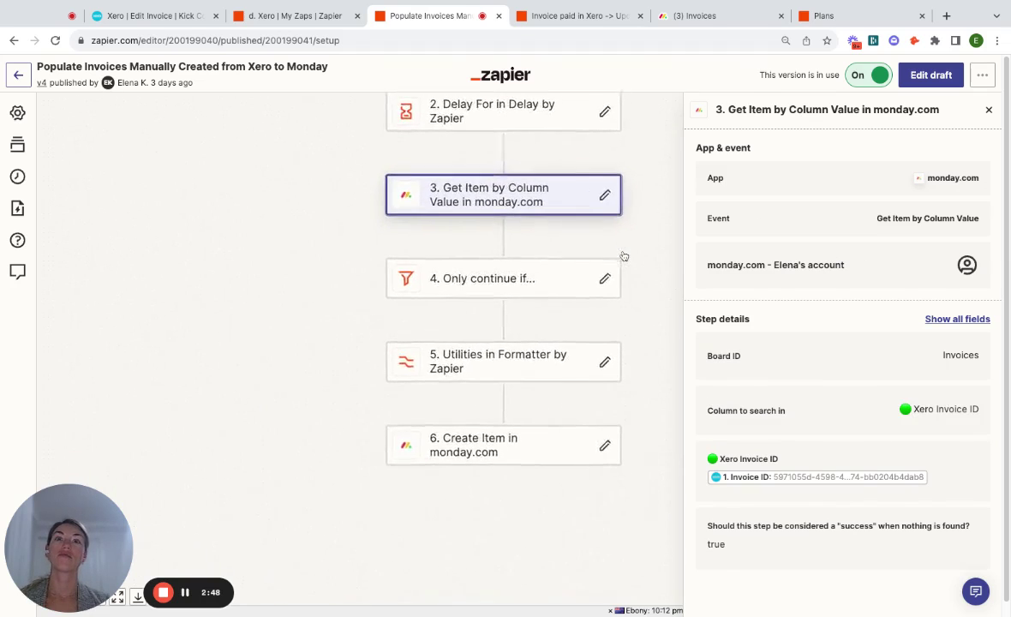
left_click(534, 285)
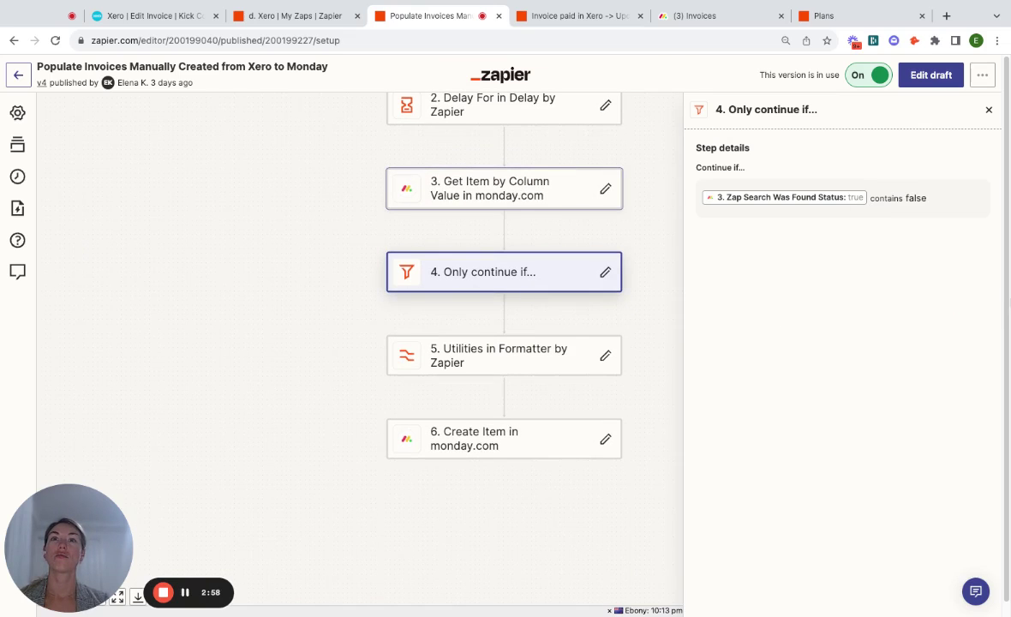
left_click(544, 190)
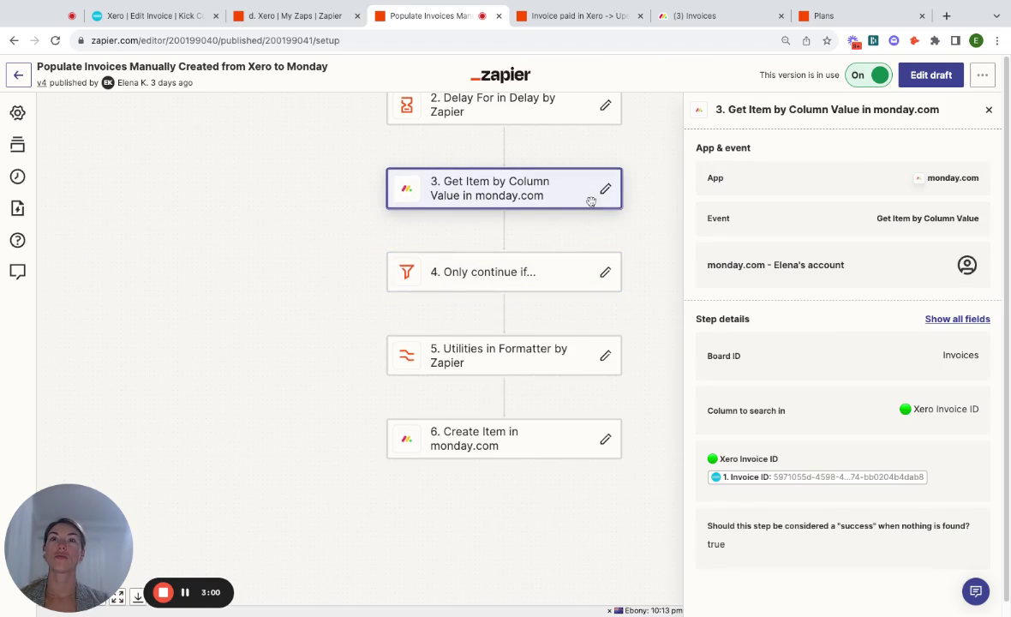
scroll(804, 554, "down", 1)
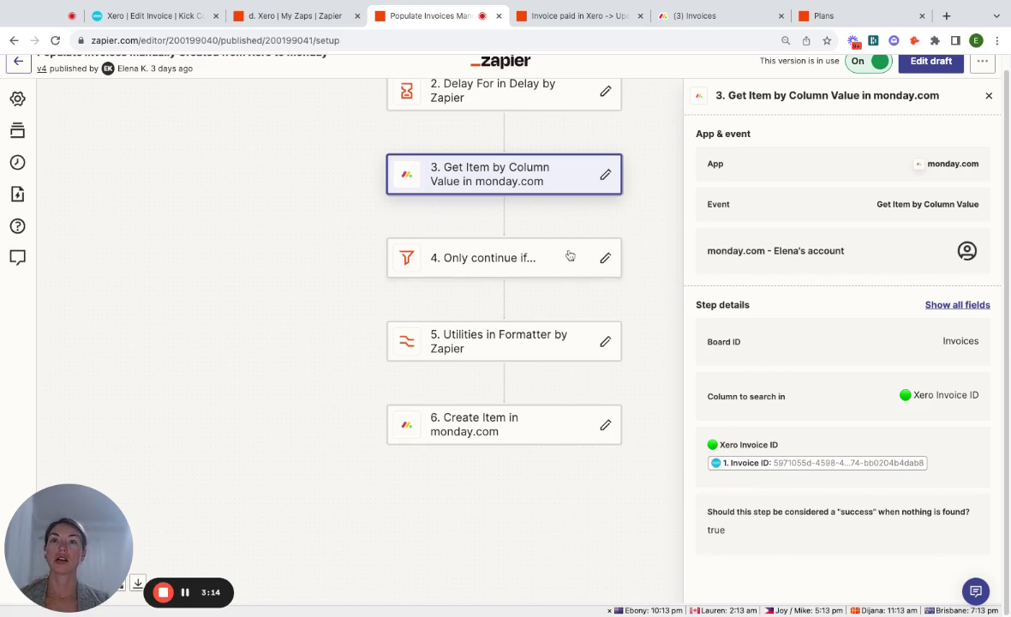
Review the Formatter status lookup table and Create Item settings, then view Xero invoice INV-0177
left_click(460, 353)
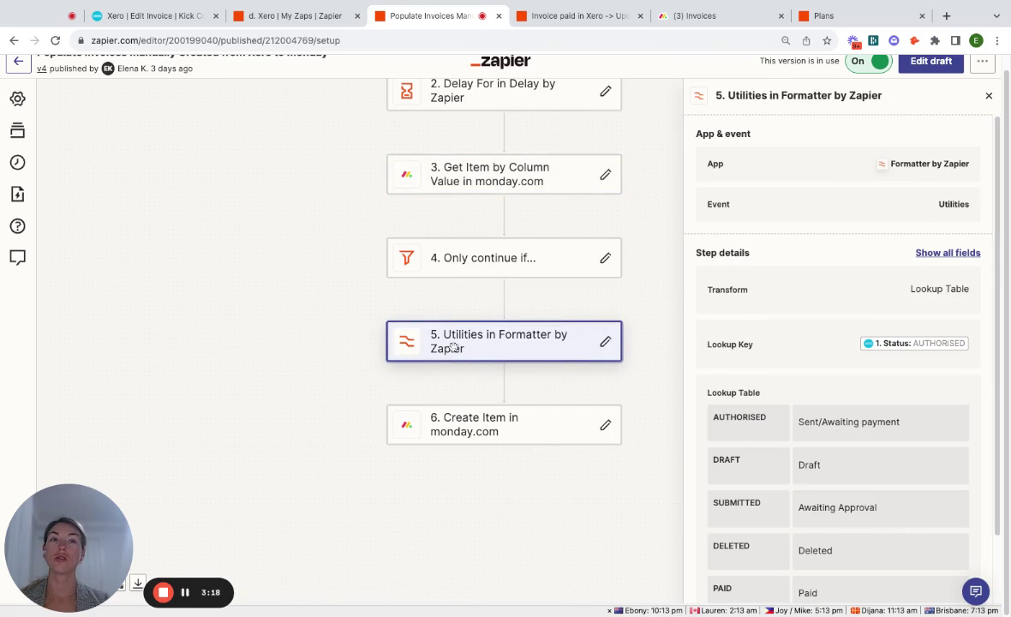
scroll(771, 376, "down", 2)
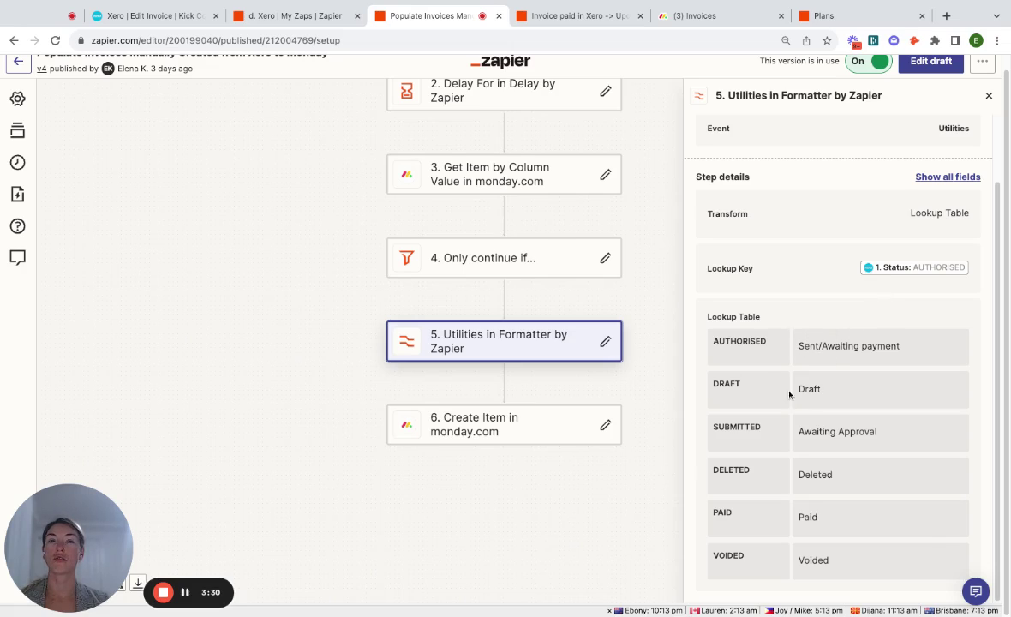
left_click(492, 431)
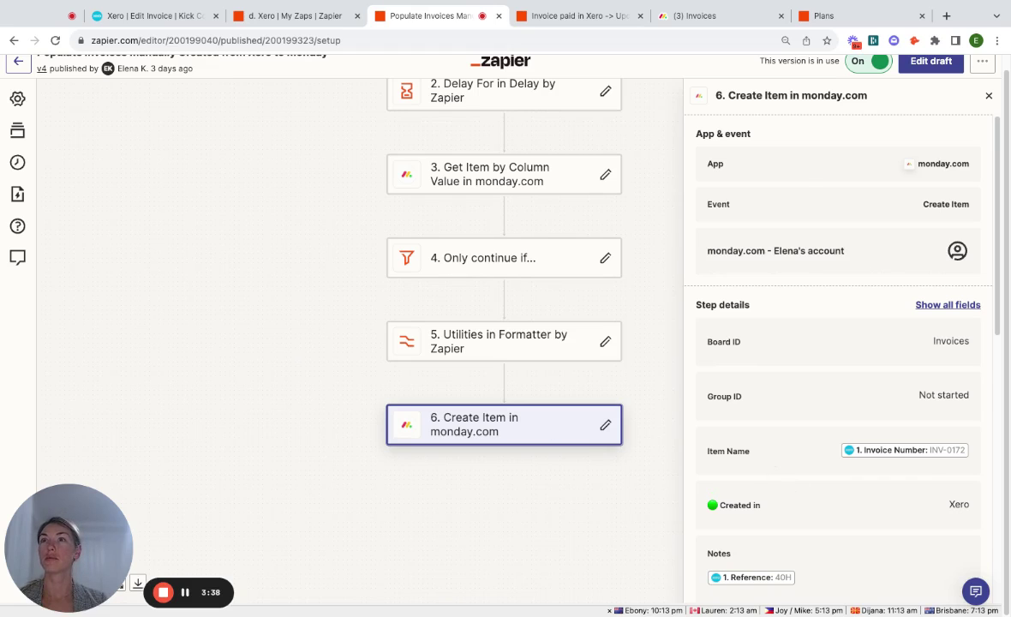
left_click(154, 15)
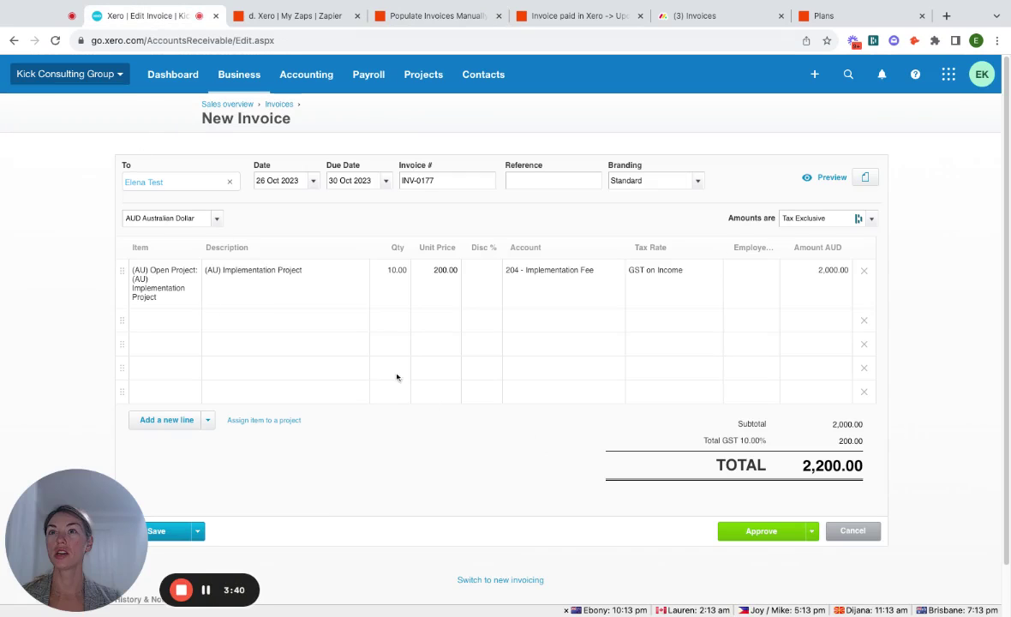
Approve invoice INV-0177 and send it to the customer by email
left_click(763, 531)
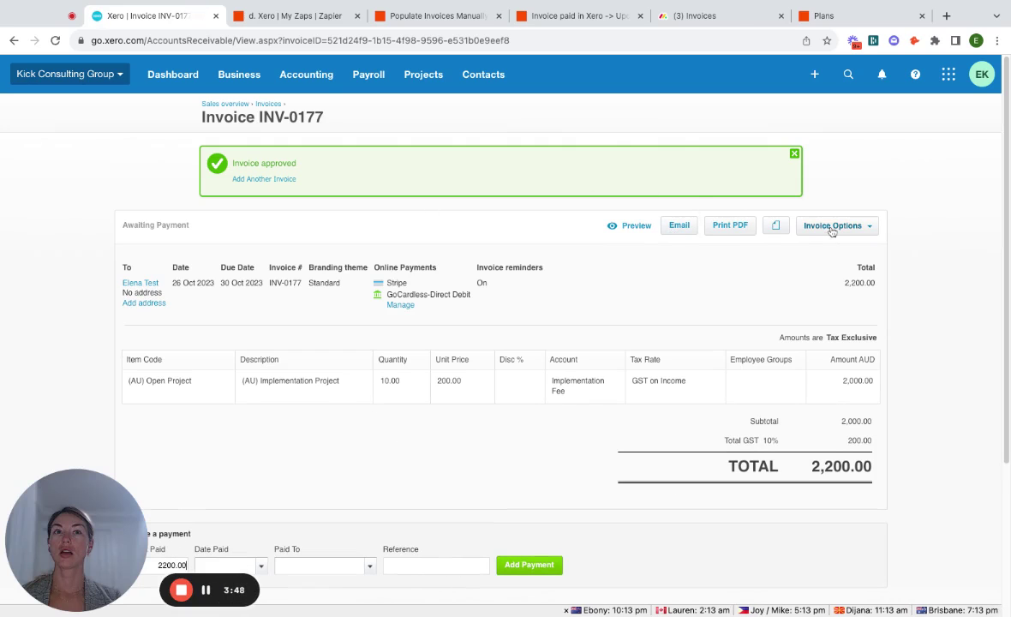
left_click(678, 226)
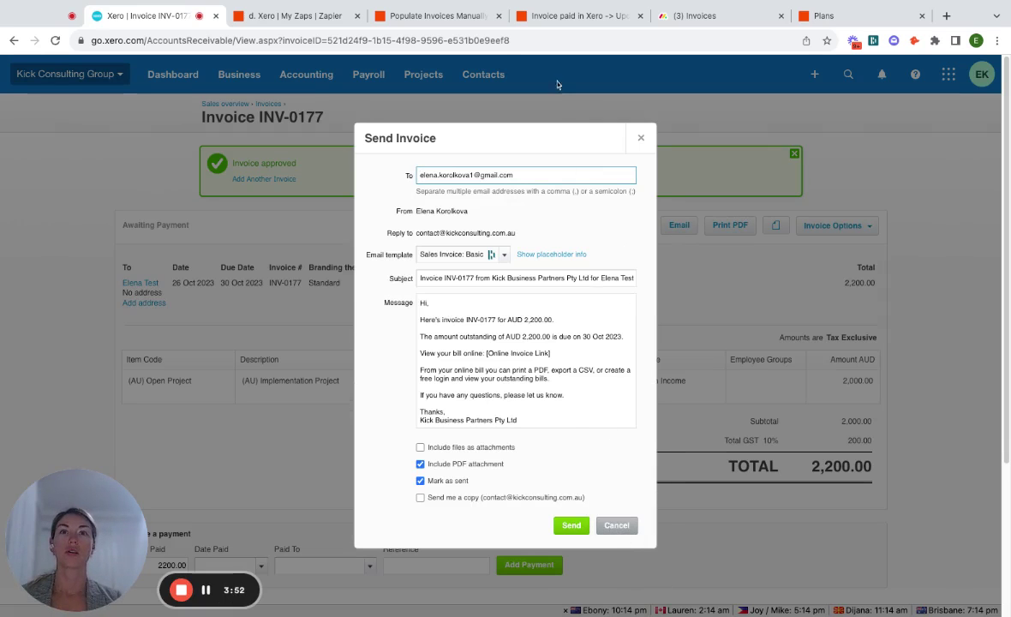
left_click_drag(555, 135, 764, 92)
left_click(785, 482)
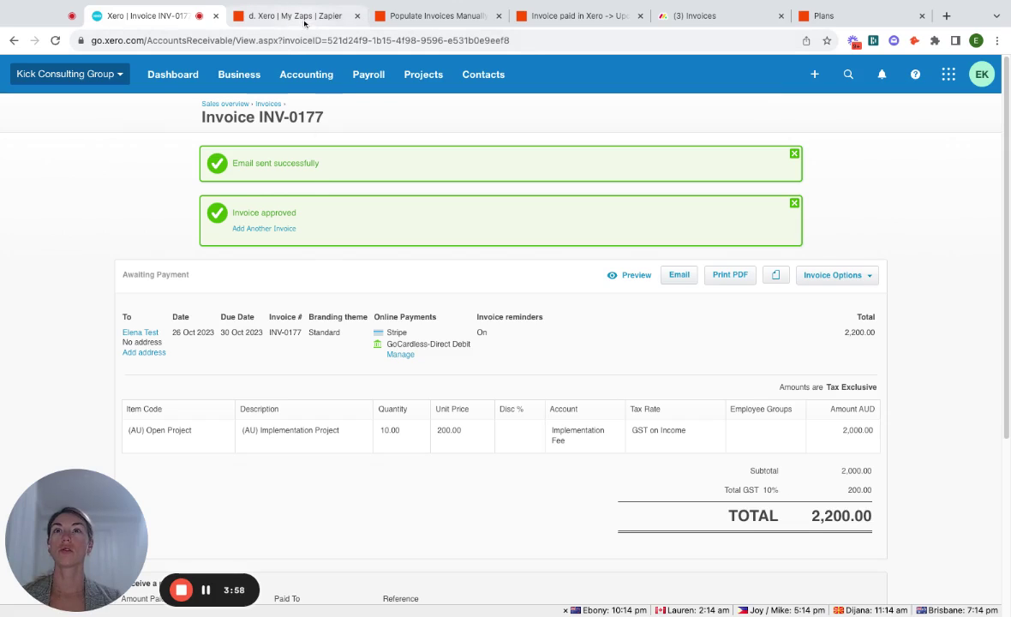
left_click(402, 16)
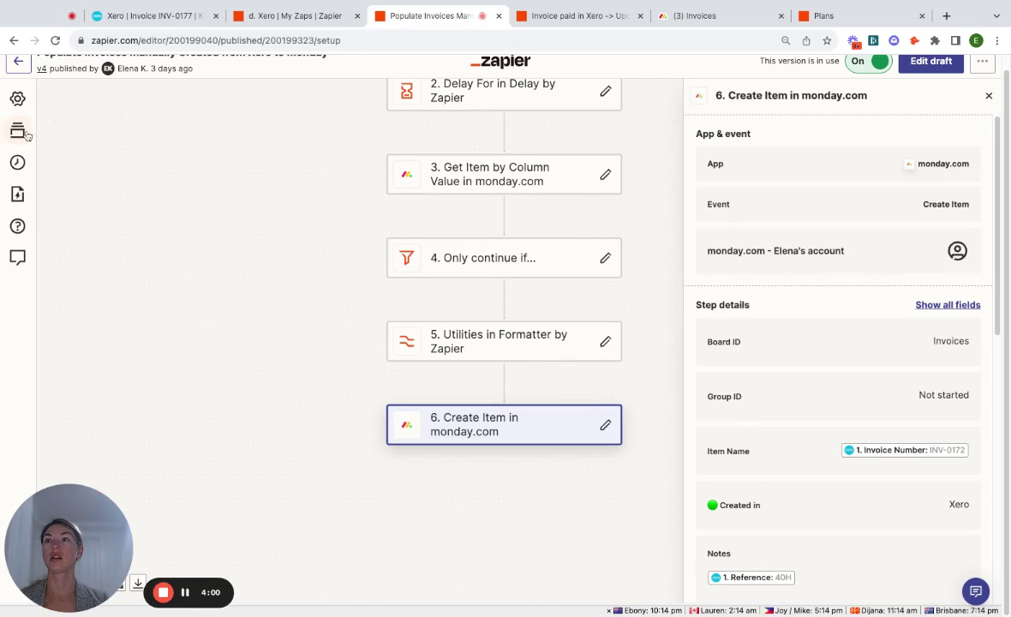
Open the zap's latest run, waiting at the delay step after 1 new sales invoice
left_click(15, 163)
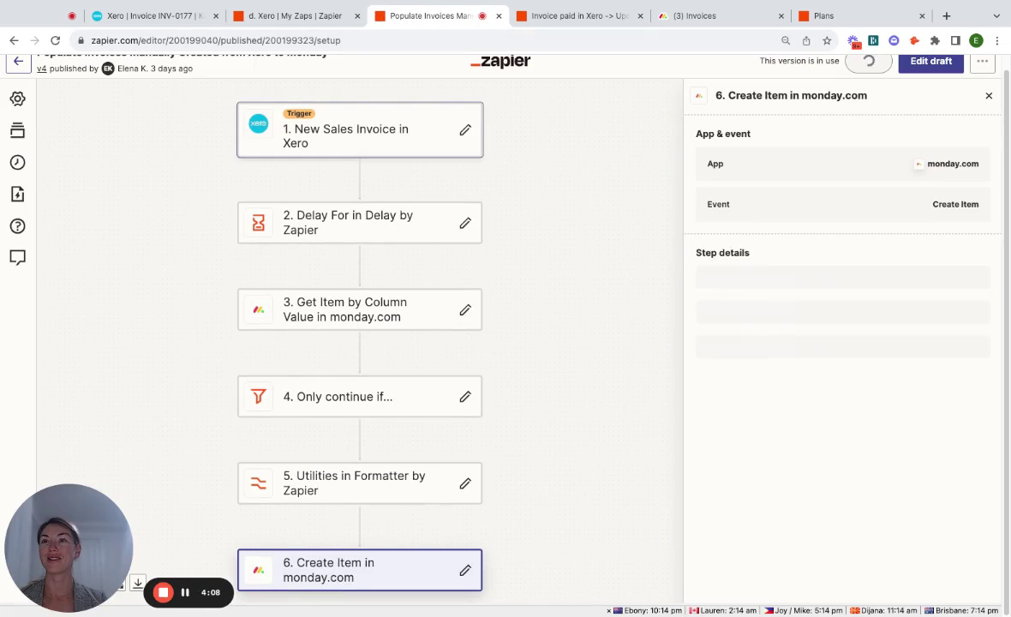
left_click(17, 163)
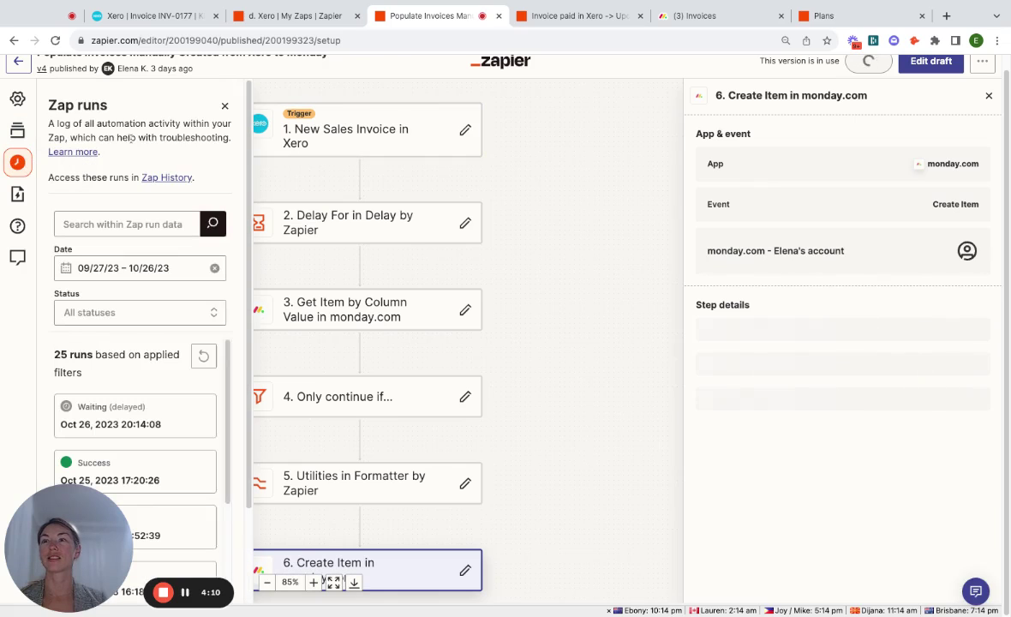
left_click(136, 418)
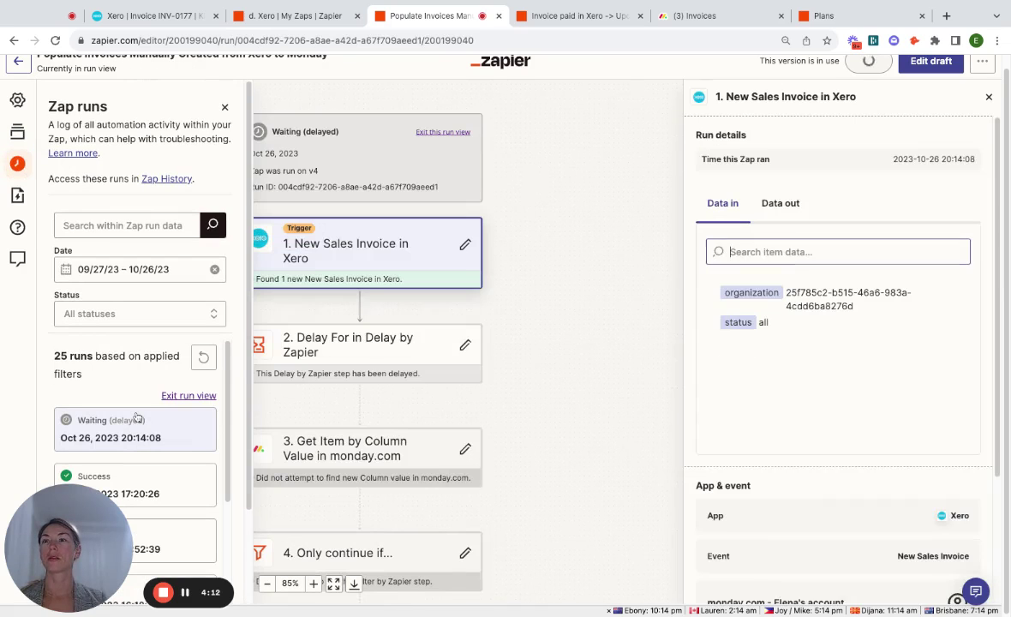
left_click(225, 107)
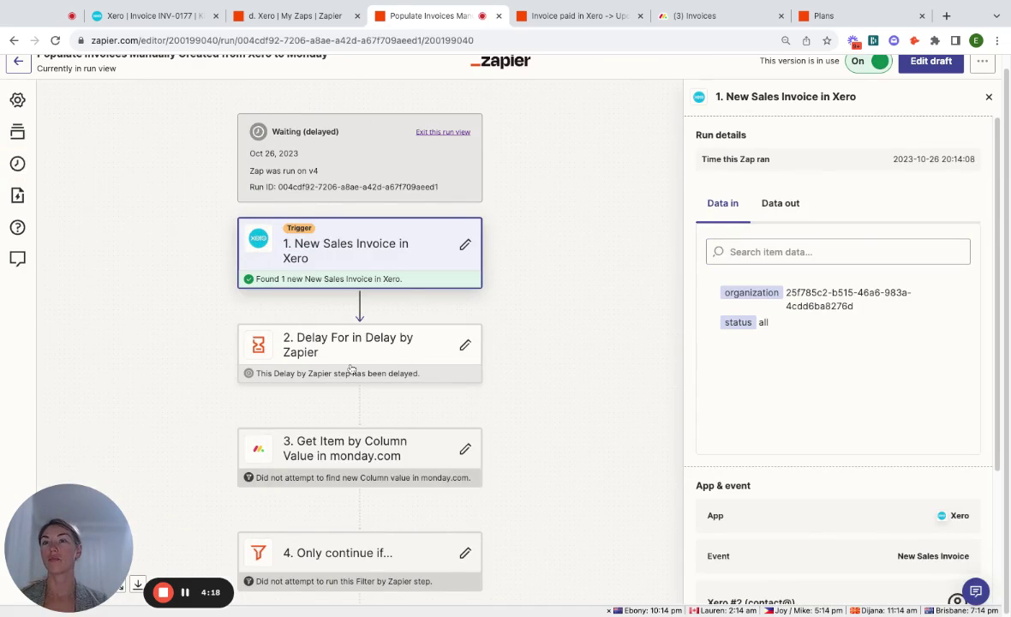
scroll(151, 286, "down", 1)
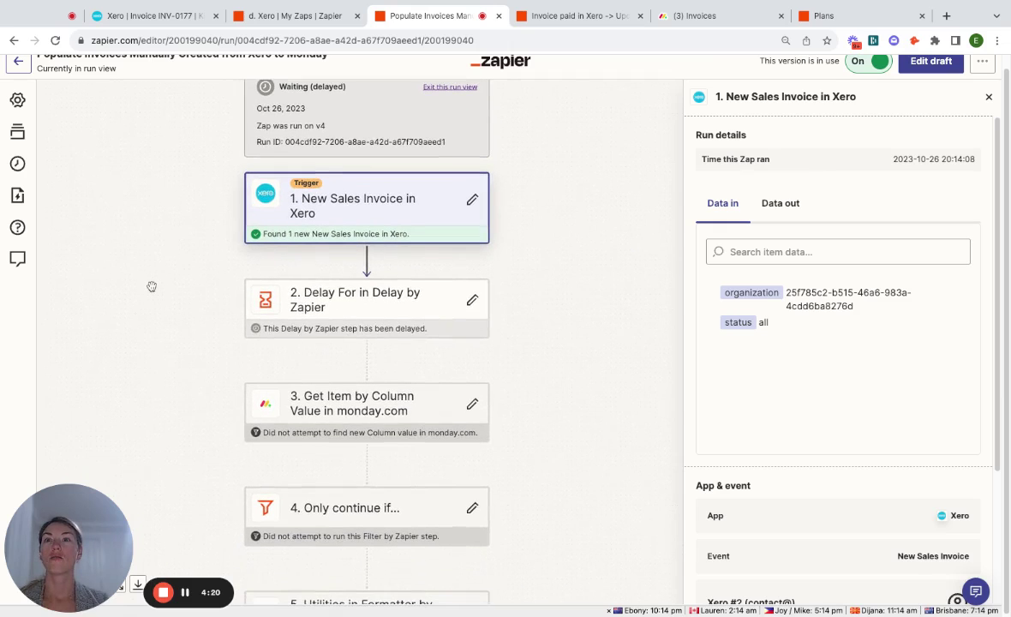
Check monday.com's Invoices board for INV-0177, then confirm the run succeeded through Create Item
left_click(154, 15)
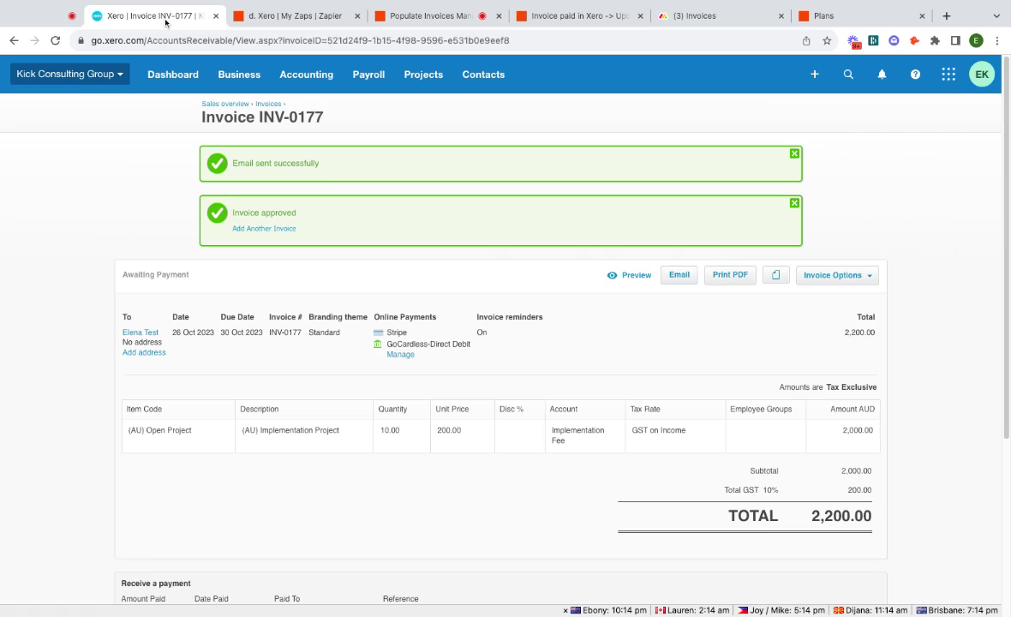
left_click(696, 15)
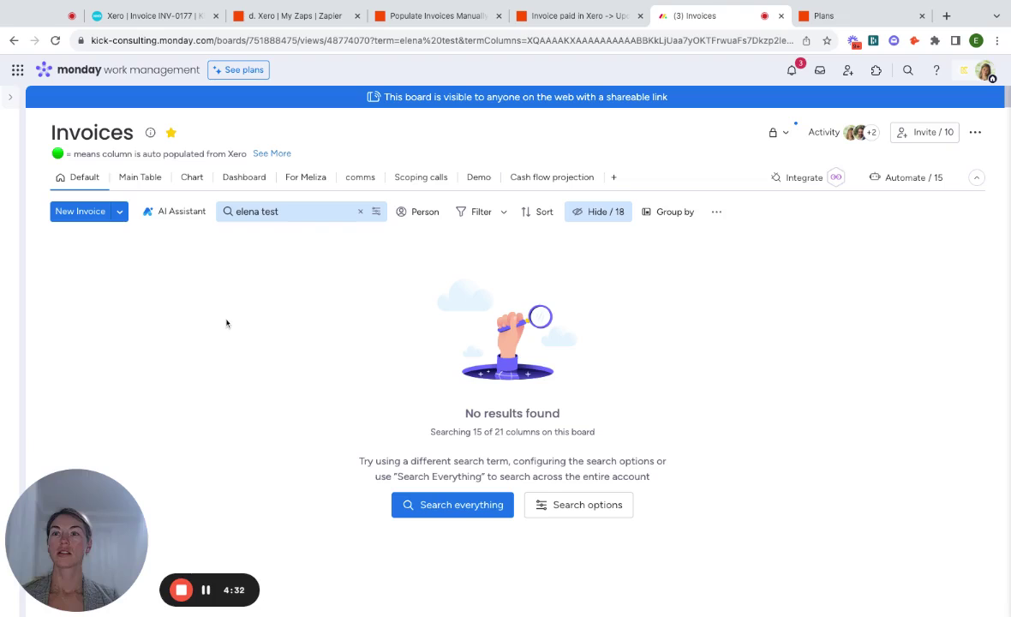
left_click(425, 19)
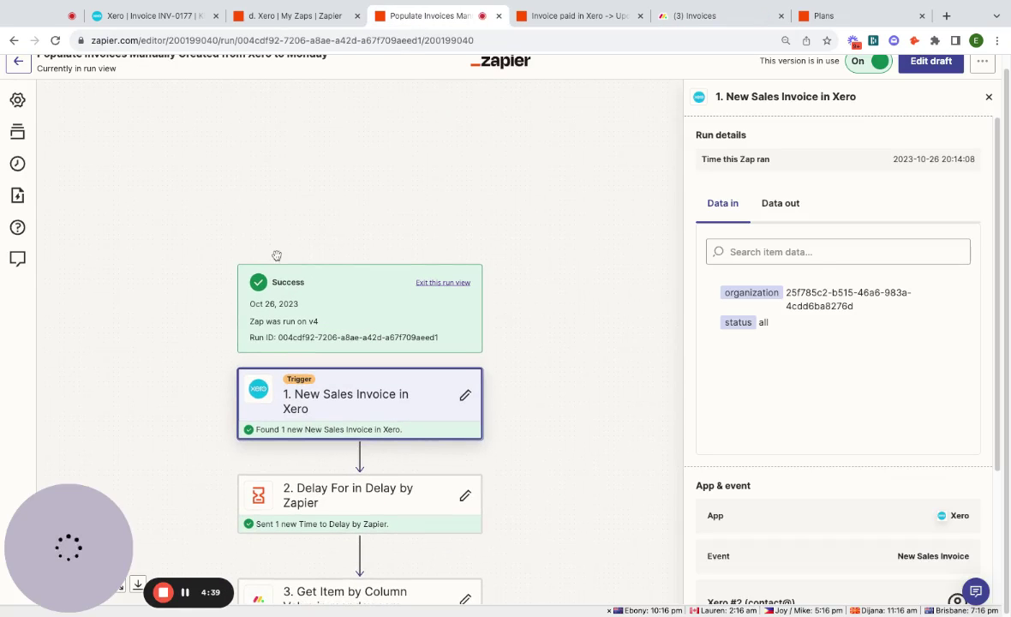
scroll(276, 254, "down", 8)
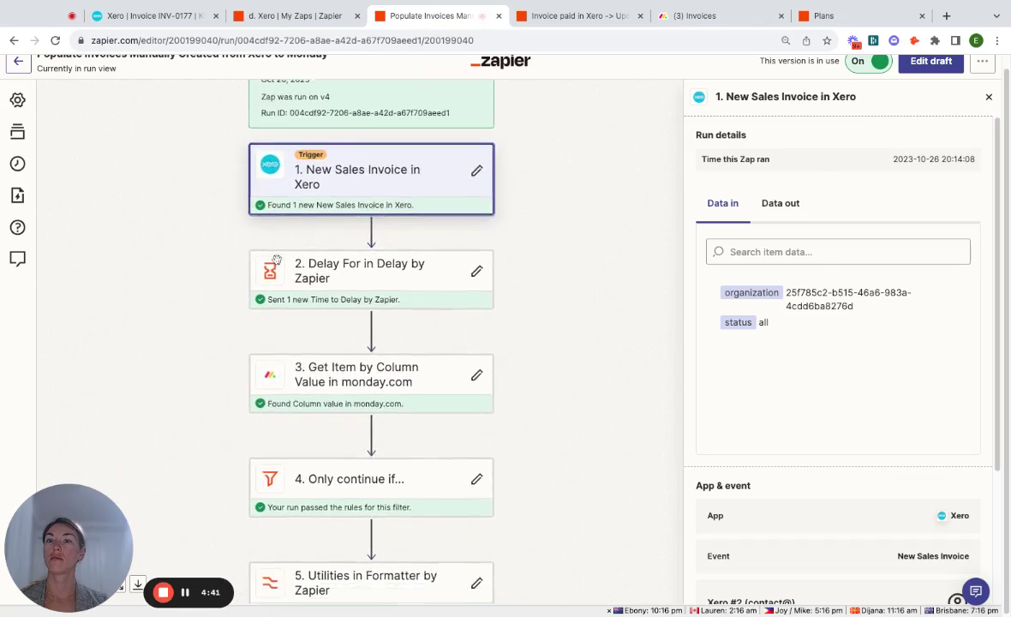
scroll(294, 461, "down", 1)
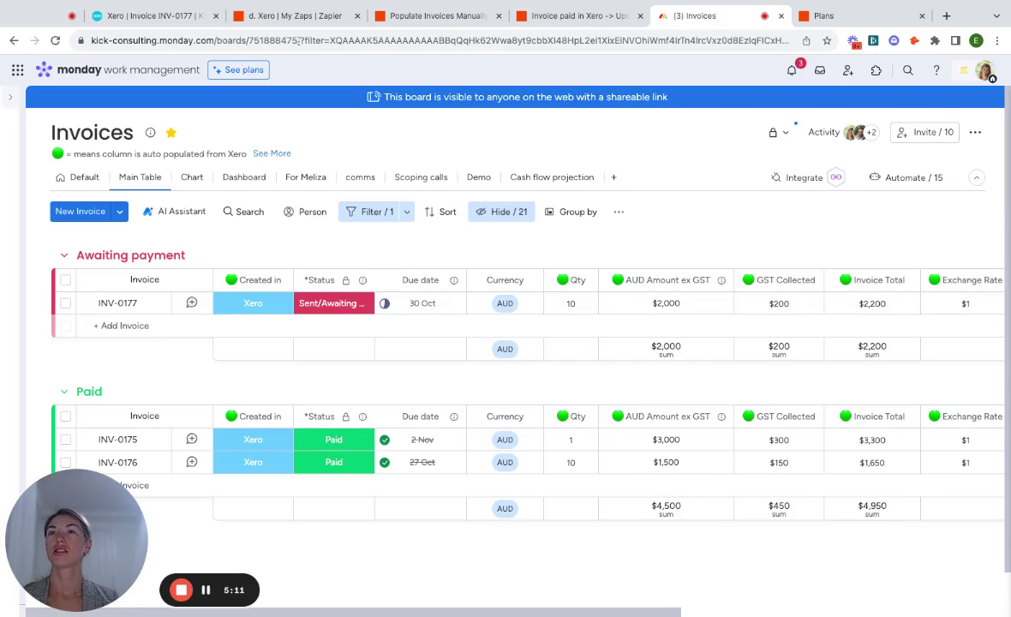
left_click(163, 17)
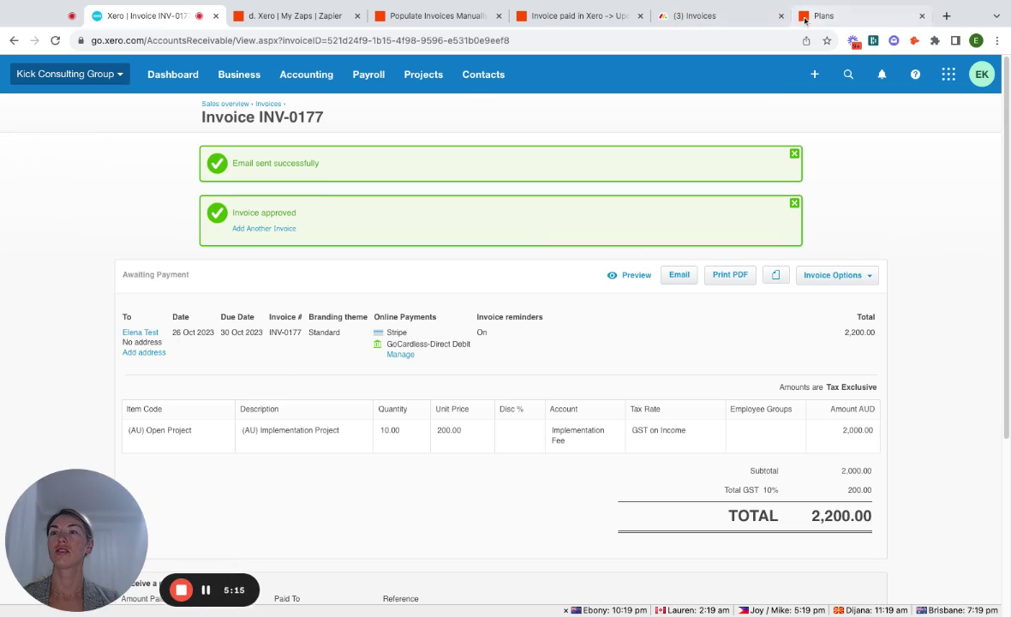
left_click(690, 16)
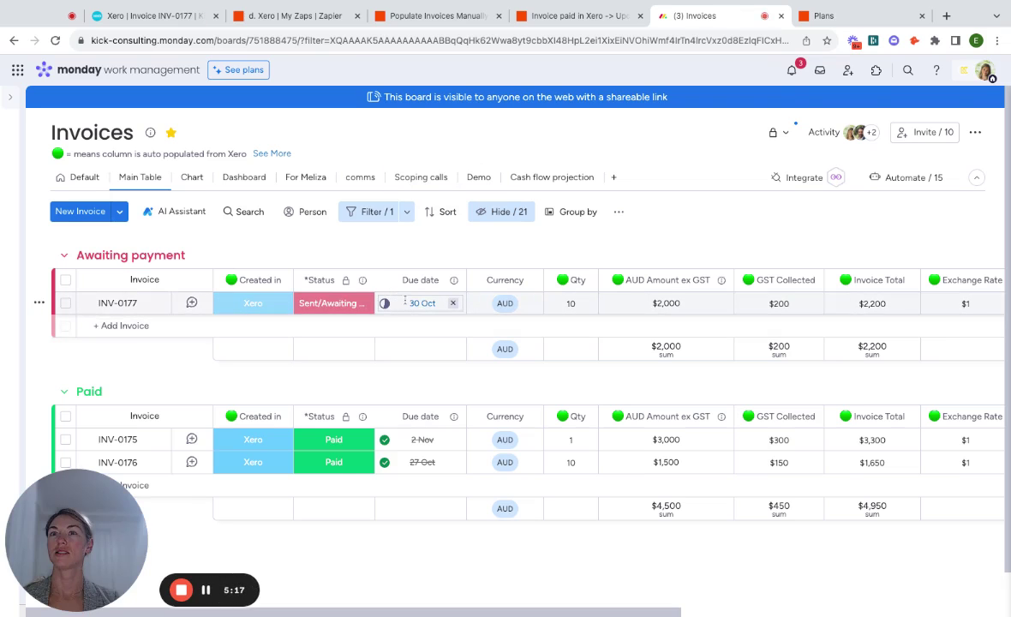
scroll(383, 304, "right", 2)
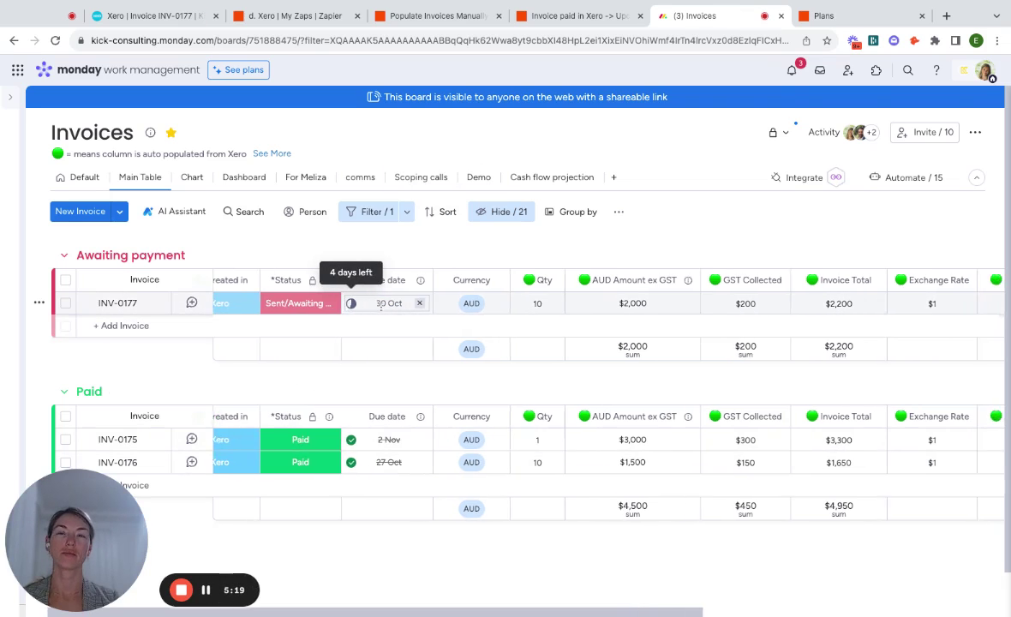
scroll(381, 308, "right", 5)
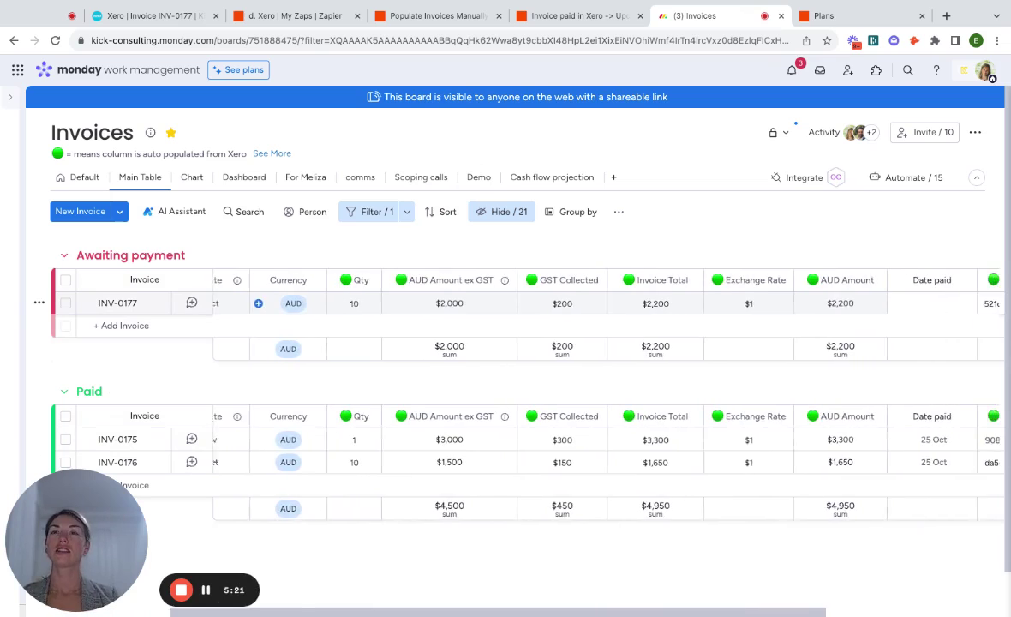
scroll(342, 291, "right", 1)
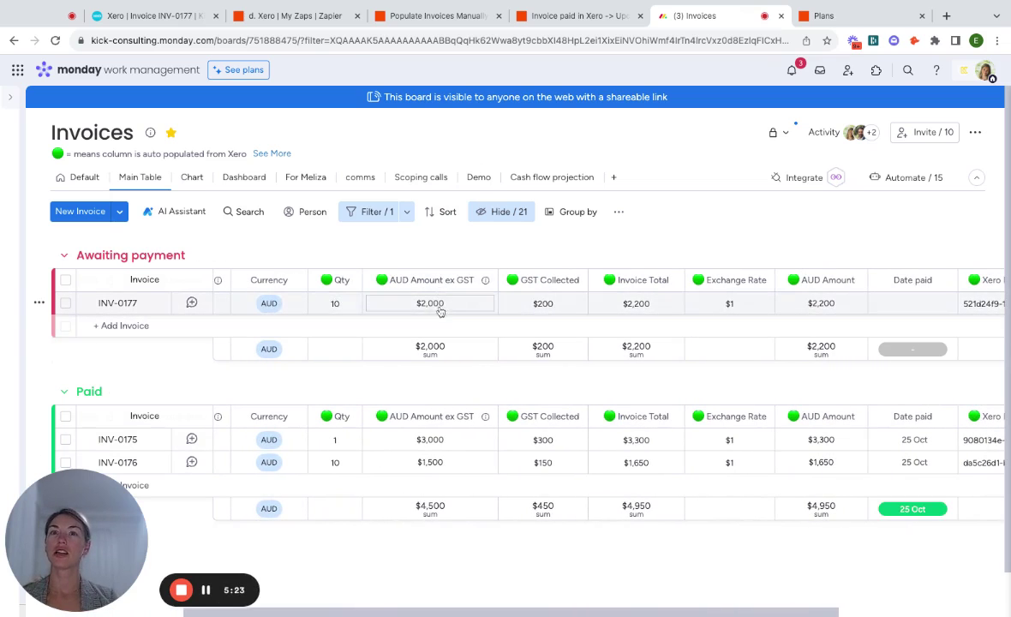
scroll(439, 312, "right", 4)
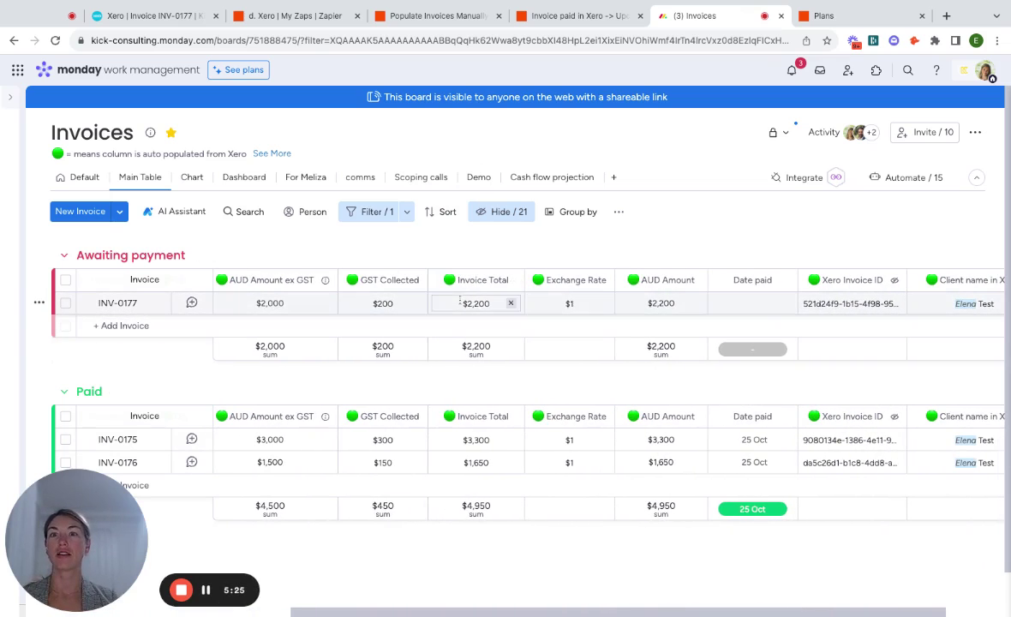
scroll(510, 287, "right", 2)
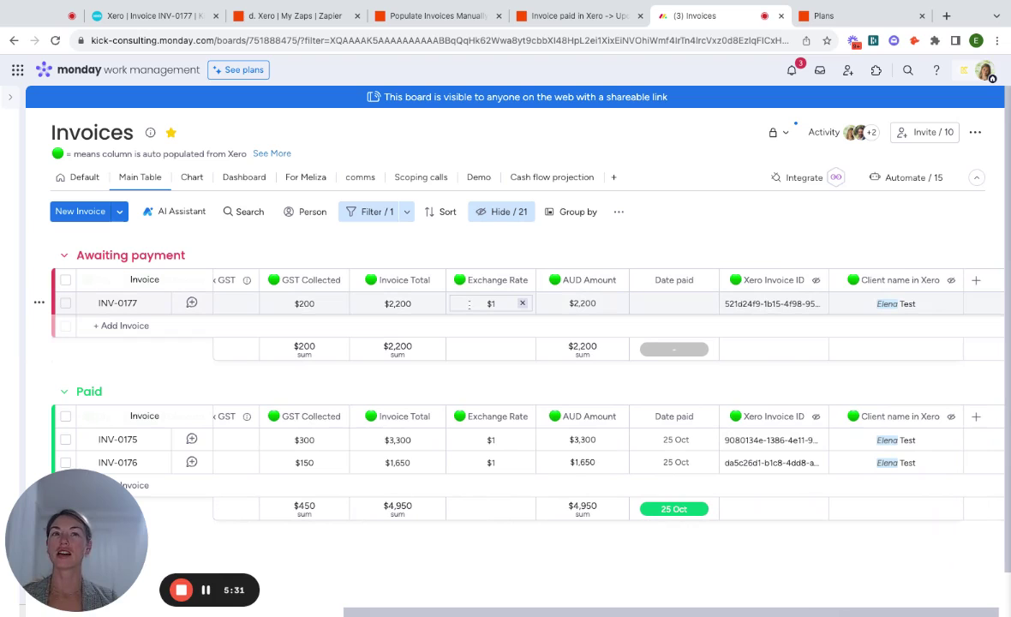
scroll(454, 306, "left", 8)
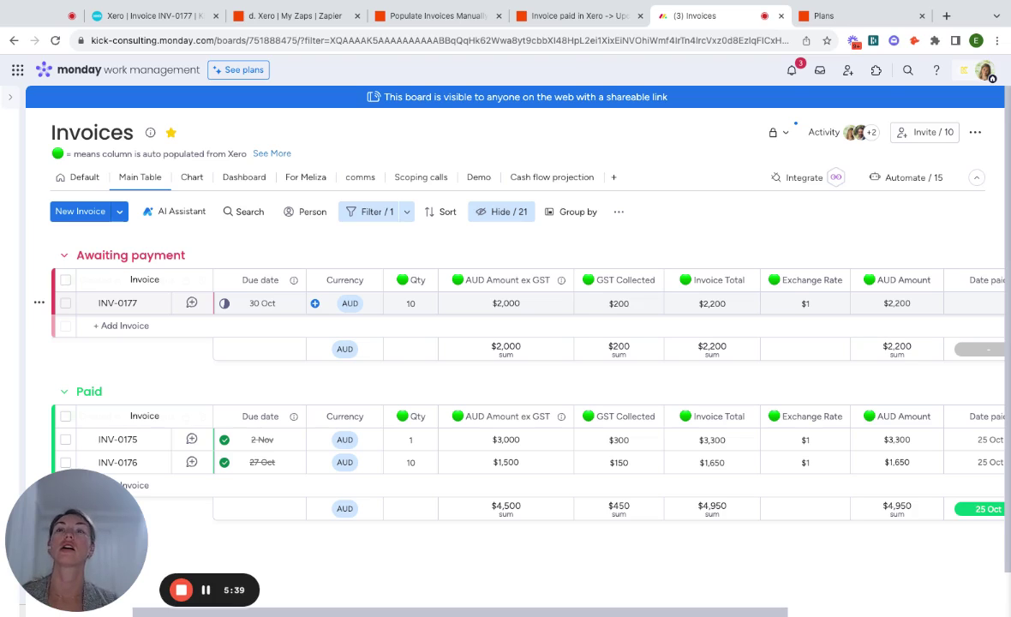
scroll(342, 303, "right", 8)
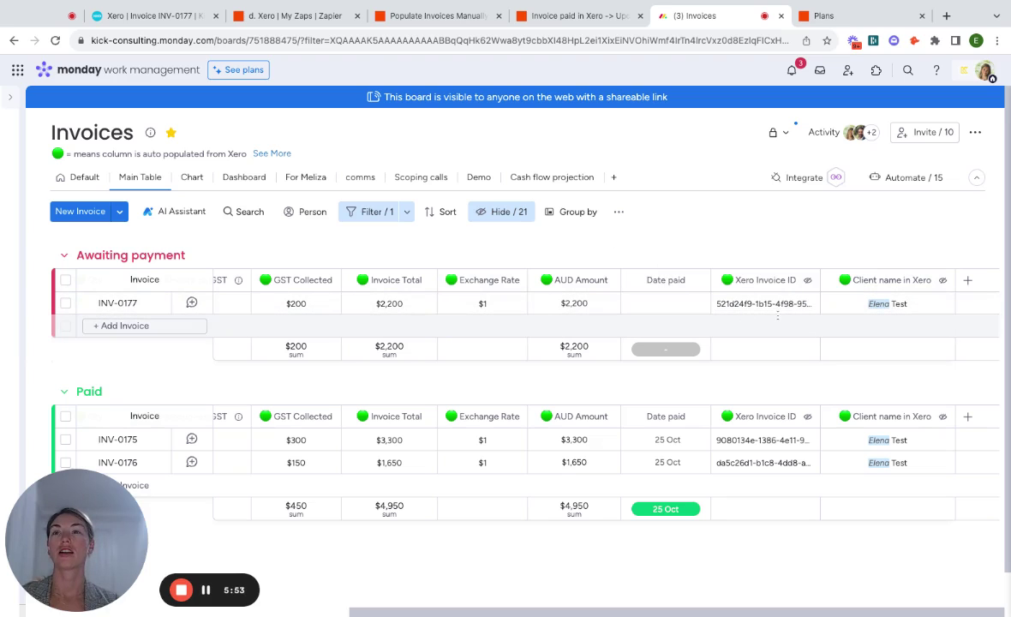
Unhide the Client and Open Projects columns and scroll across the board to view them
left_click(497, 212)
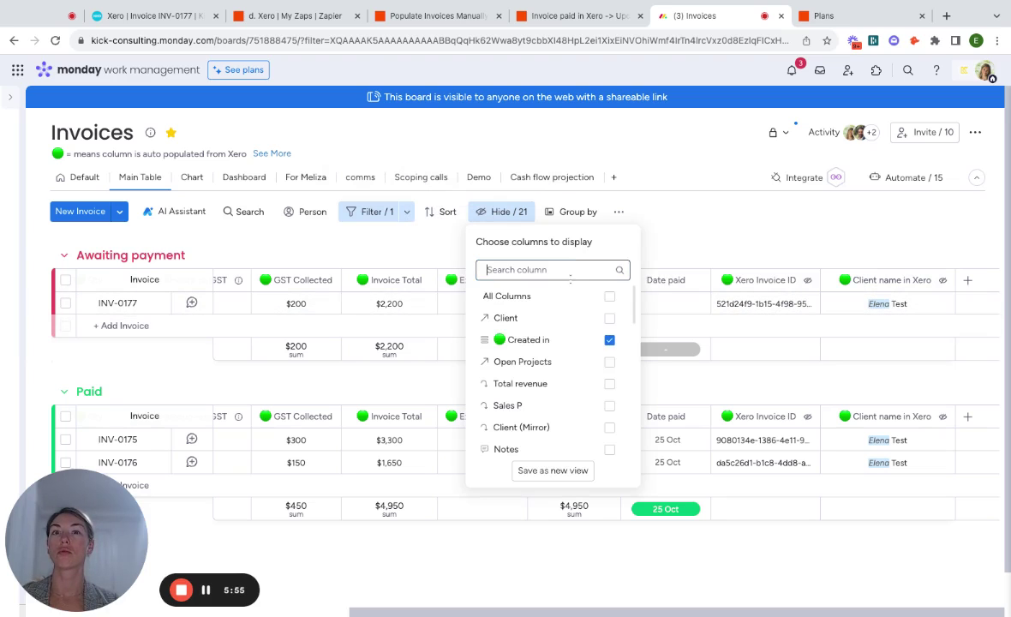
left_click(522, 318)
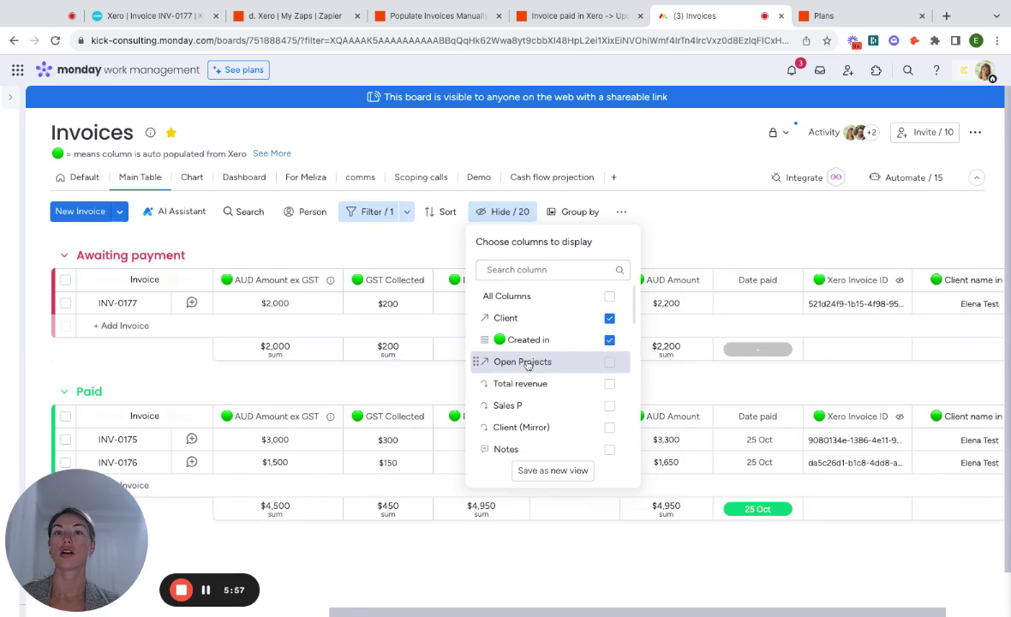
left_click(526, 363)
left_click(408, 377)
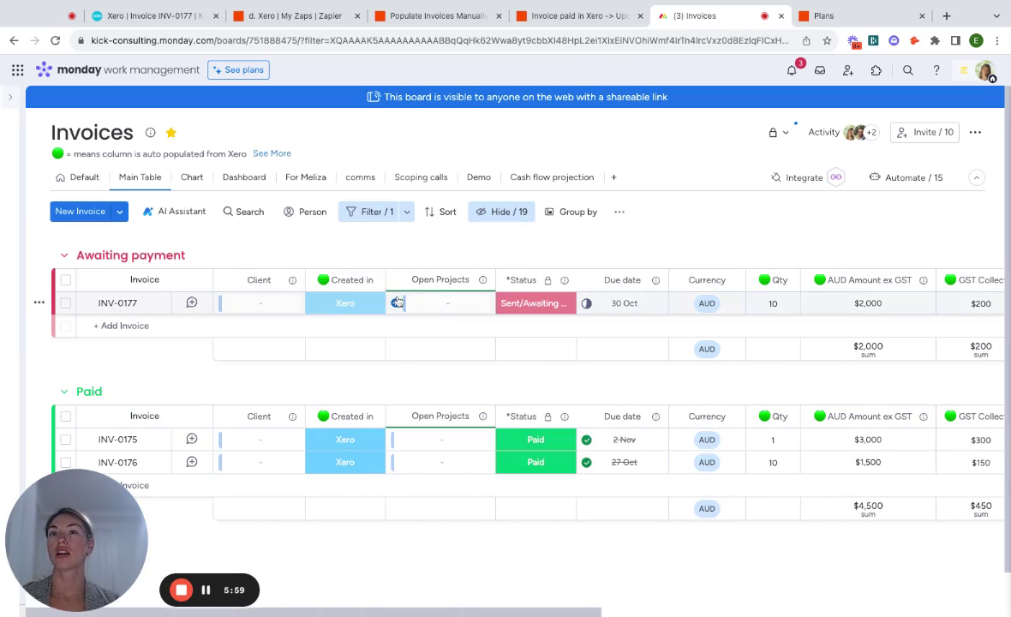
left_click(431, 305)
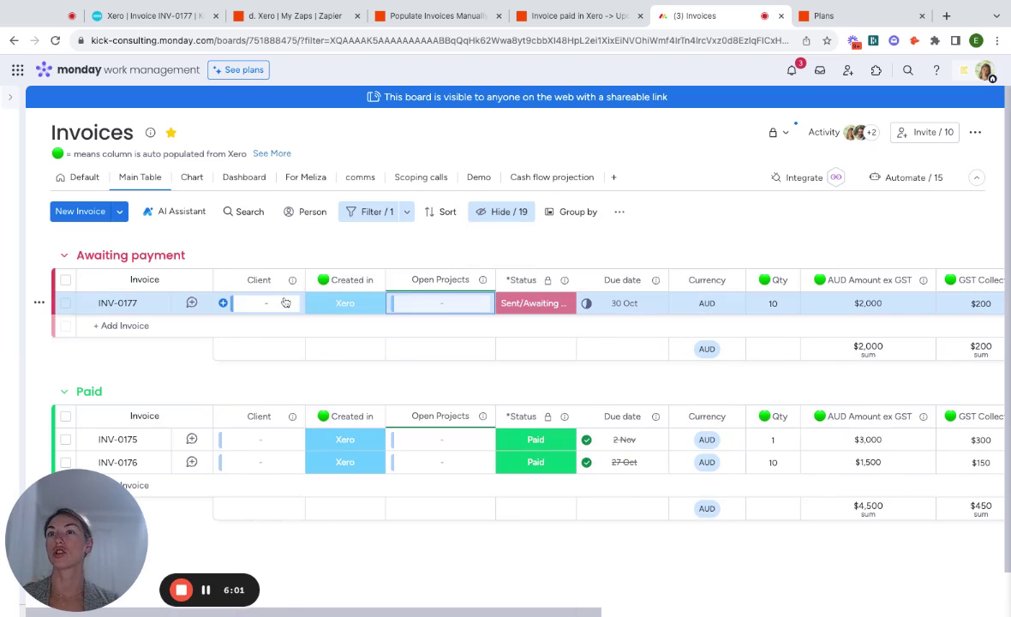
scroll(532, 381, "right", 10)
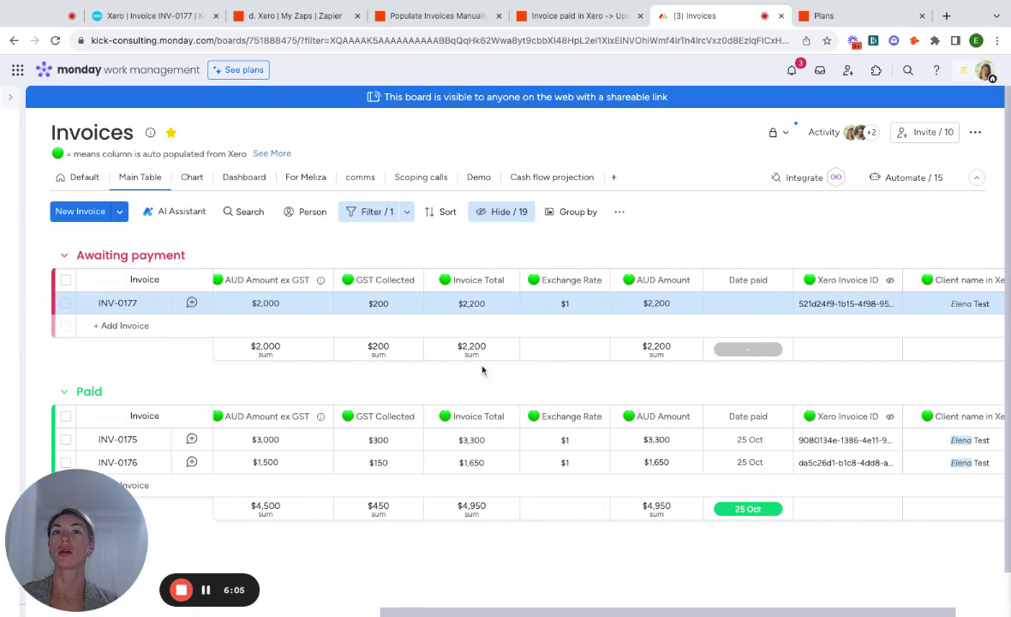
scroll(608, 334, "right", 3)
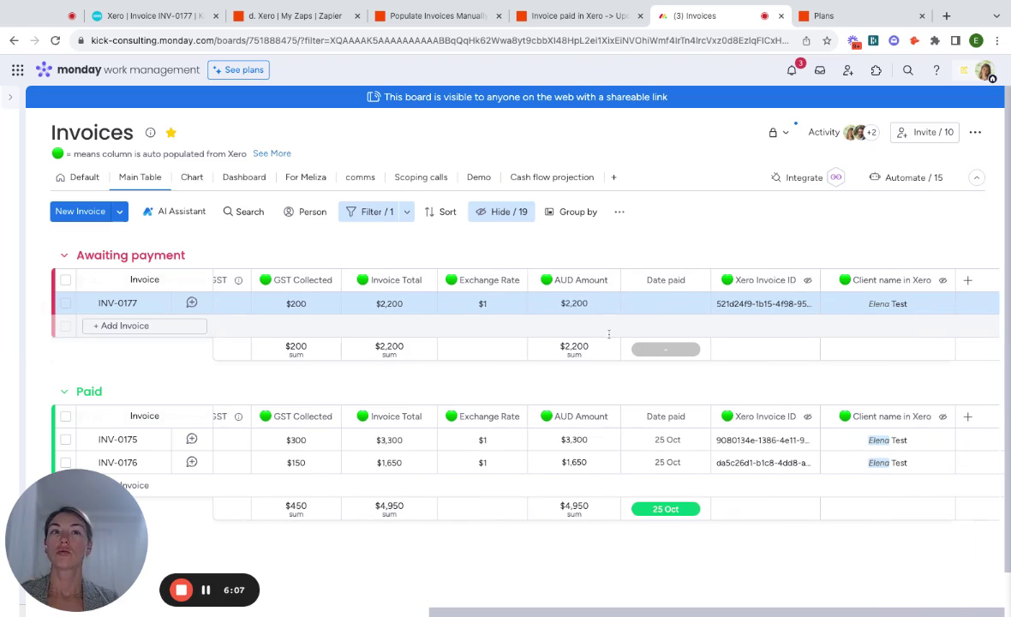
scroll(290, 333, "left", 10)
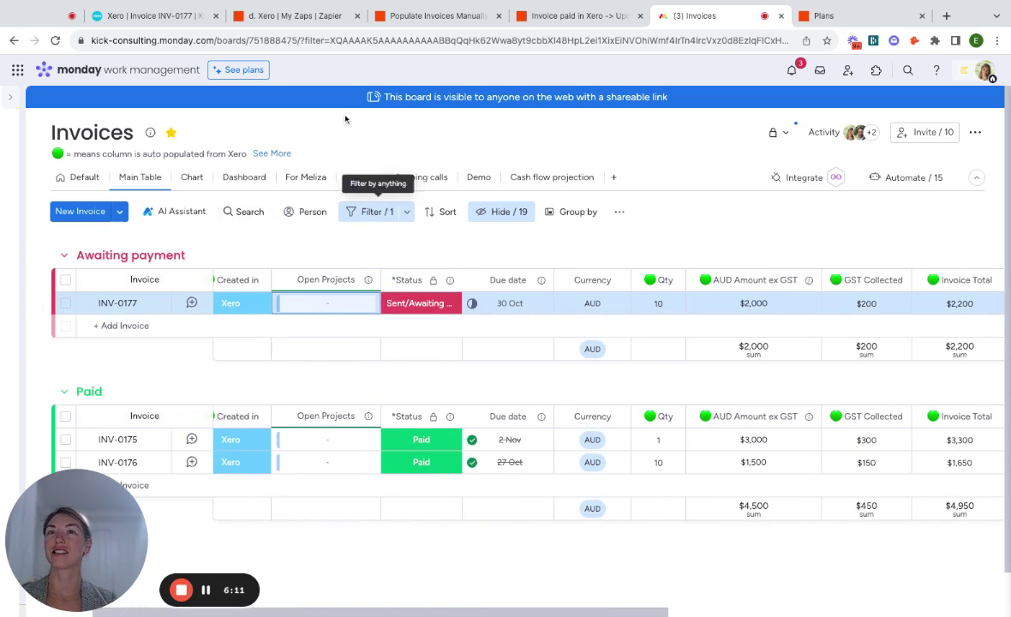
Review the paid-invoice zap's trigger, Invoices search, filter and set-to-Paid steps, then return to INV-0177
left_click(569, 15)
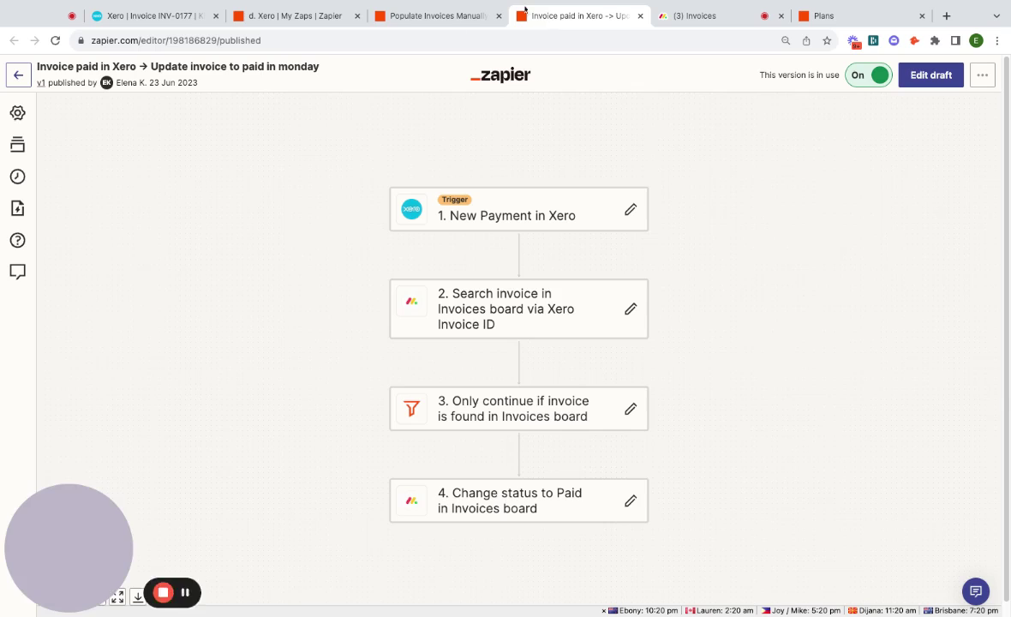
left_click(434, 228)
left_click(484, 225)
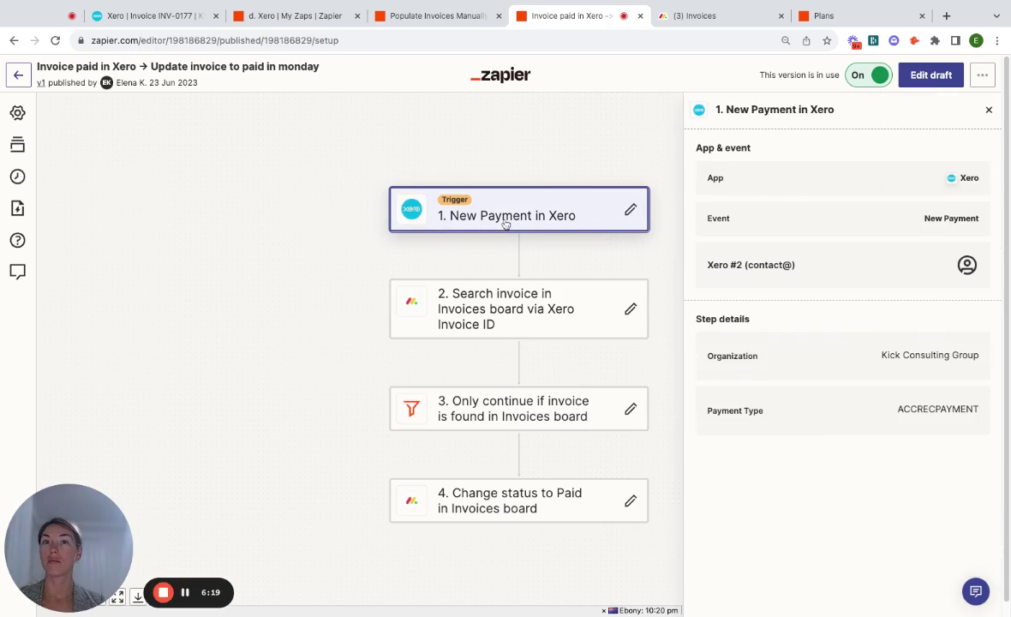
left_click(551, 314)
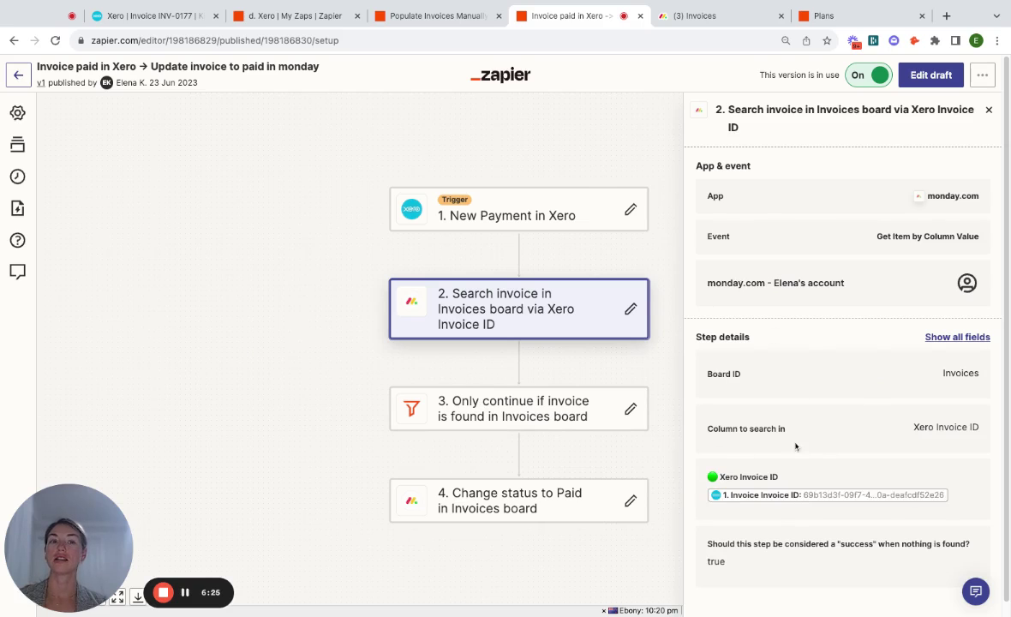
left_click(550, 400)
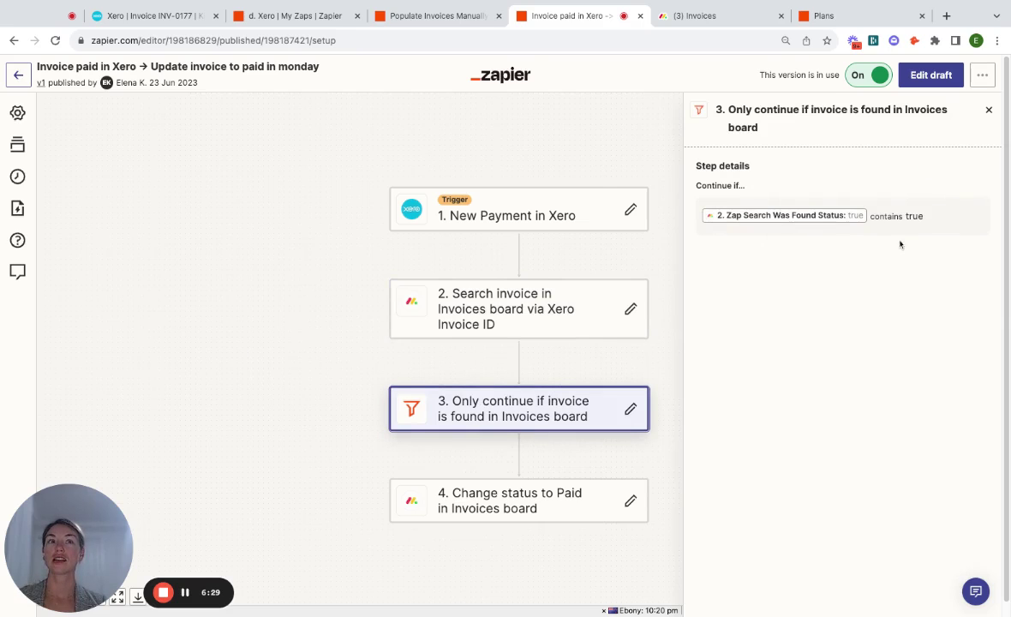
left_click(471, 505)
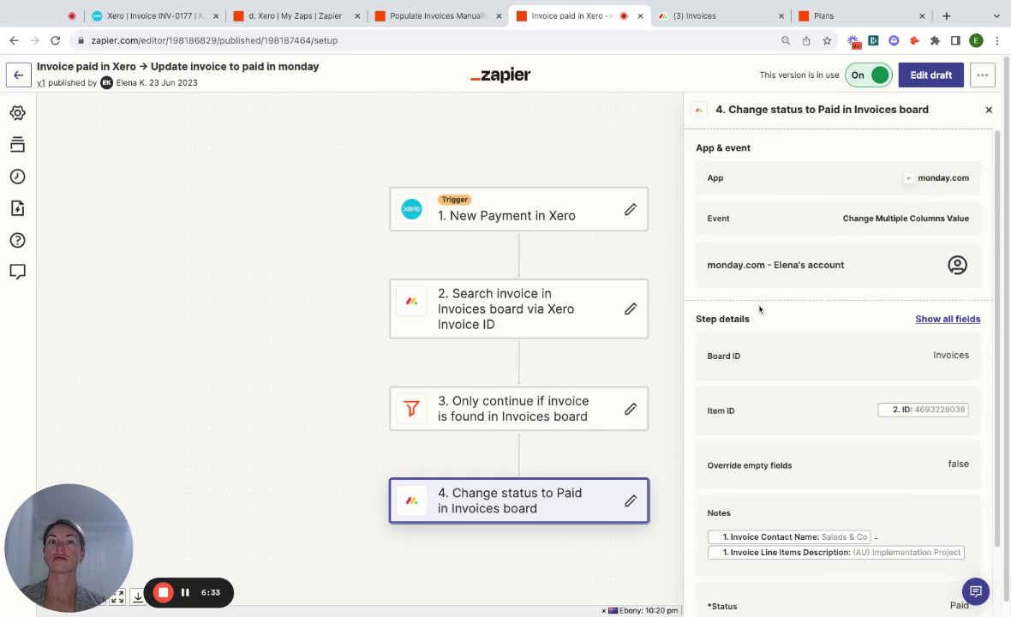
left_click(150, 15)
Add a payment on INV-0177 with Date Paid 26 Oct 2023 and Paid To GoCardless-AUD
scroll(488, 342, "down", 5)
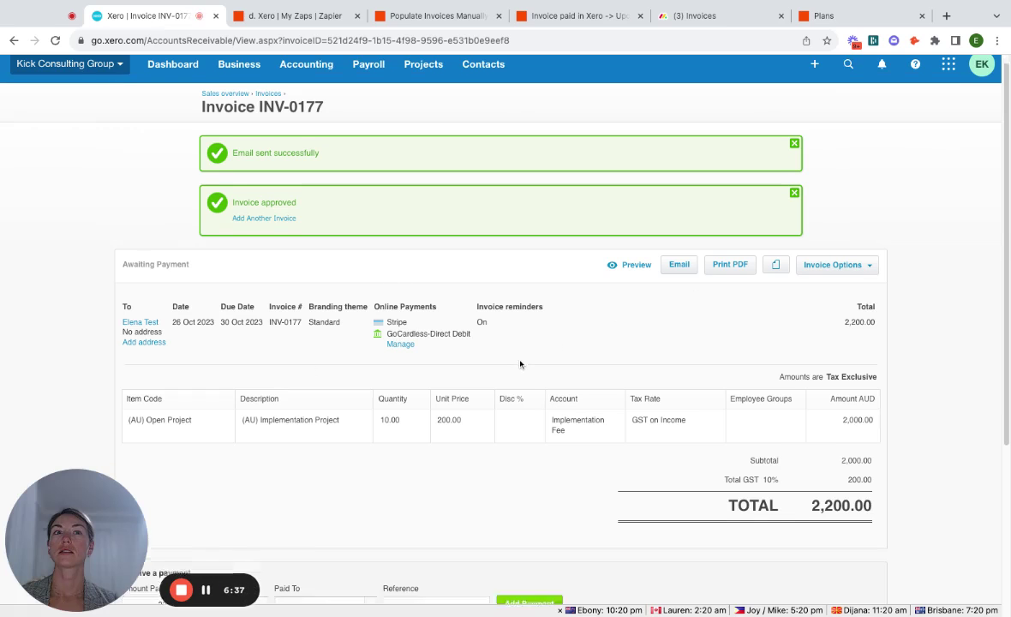
left_click(260, 359)
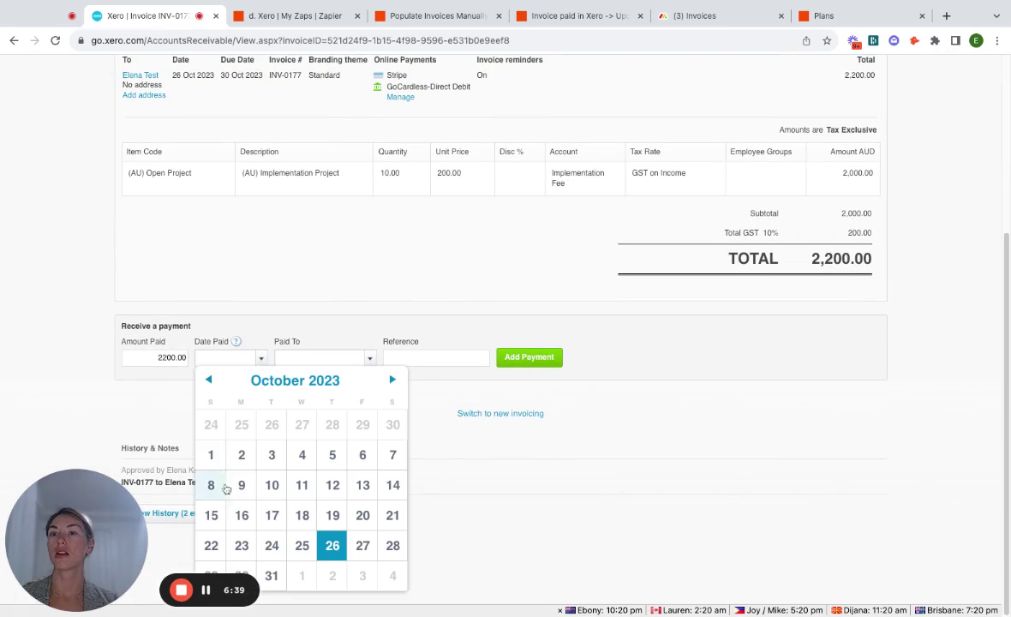
left_click(334, 545)
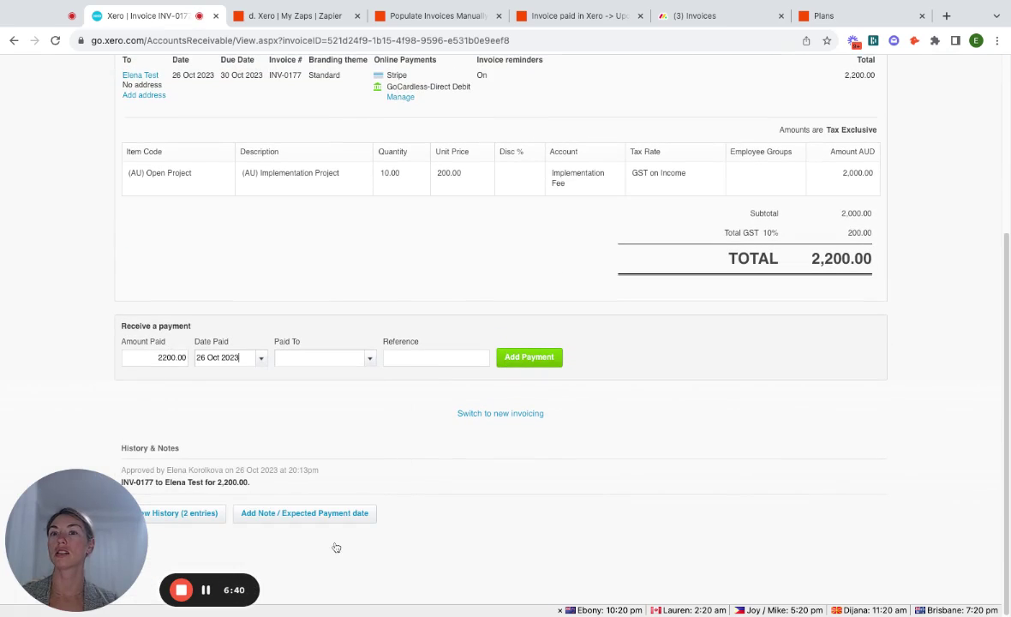
left_click(369, 364)
left_click(322, 409)
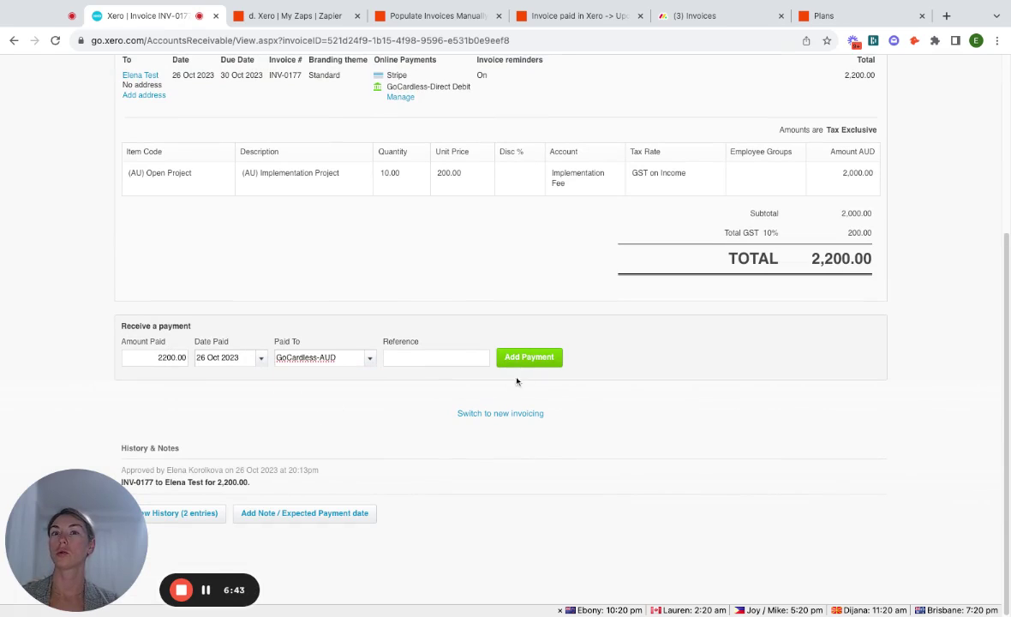
left_click(527, 357)
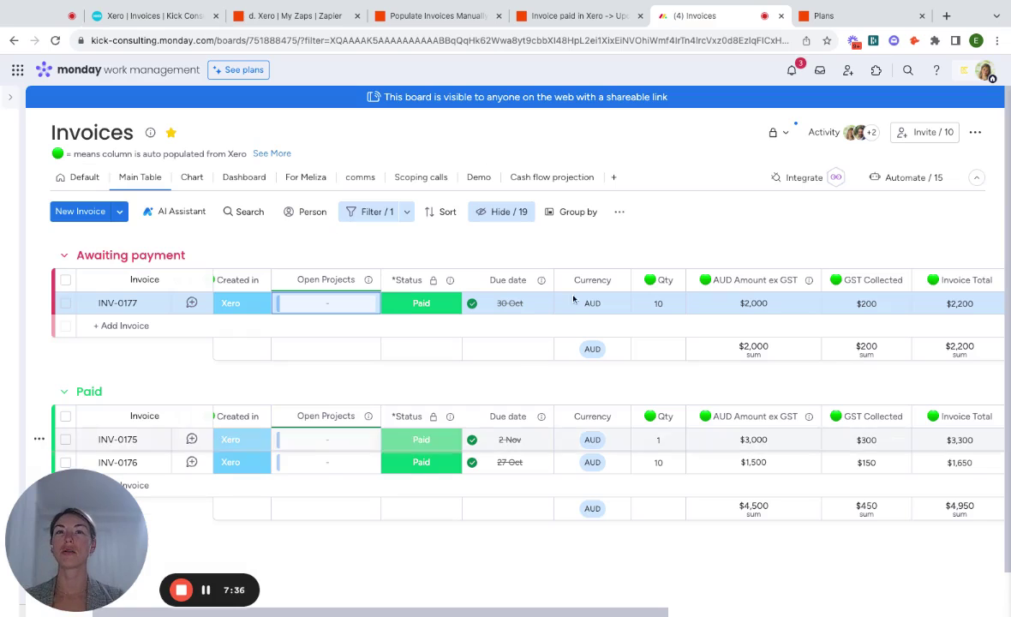
Scroll across INV-0177's row in the Paid group to confirm status Paid and date paid 26 Oct
scroll(508, 370, "right", 10)
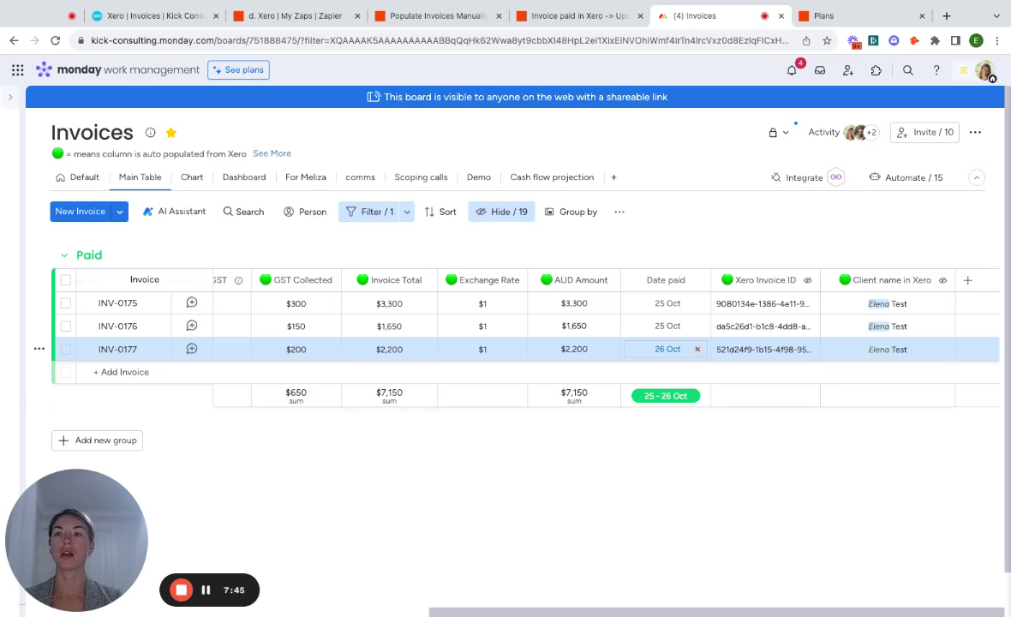
scroll(490, 435, "left", 10)
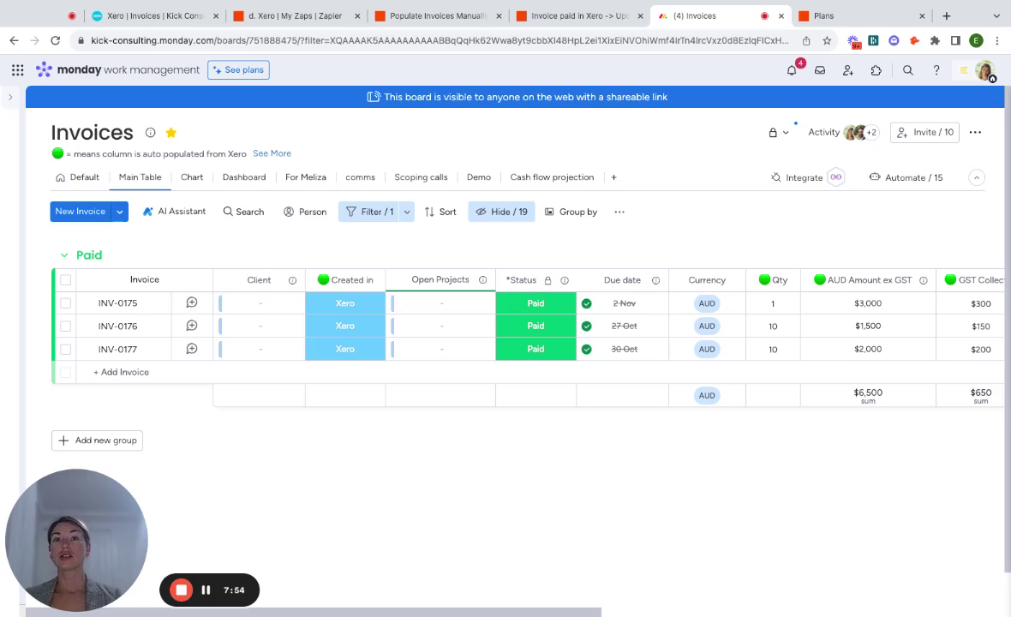
Switch to the Populate Invoices Manually zap run whose Create Item step sent INV-0177 to monday.com
left_click(428, 16)
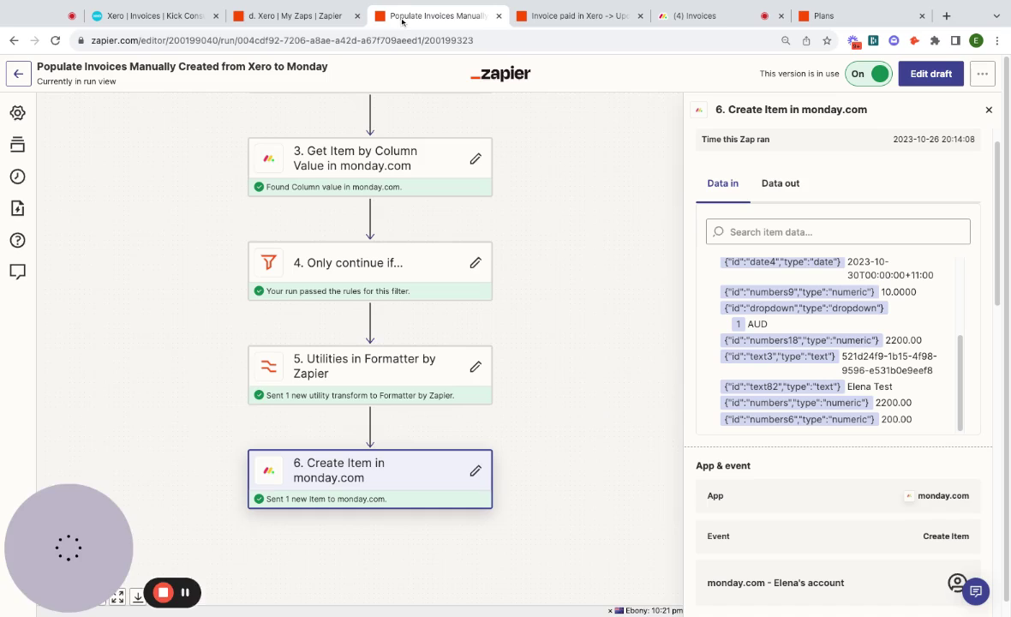